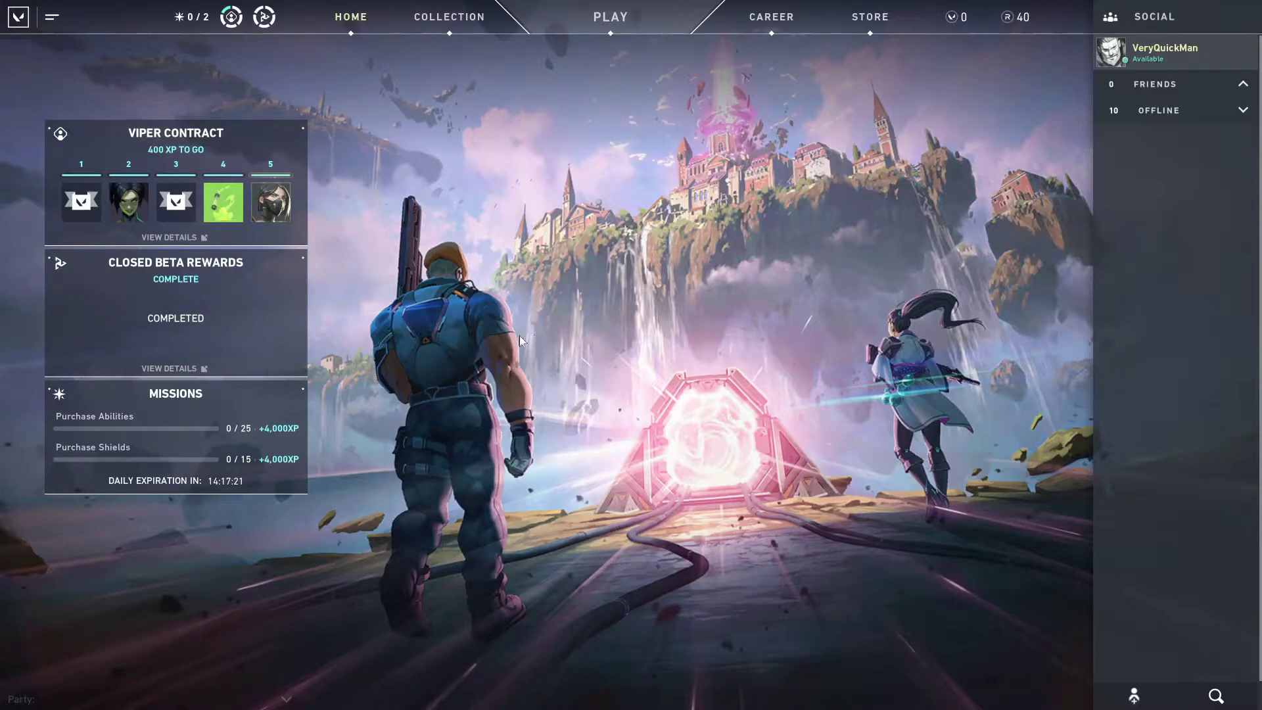
Open the Career page and scroll through the match history to the 13-7 victory
click(776, 28)
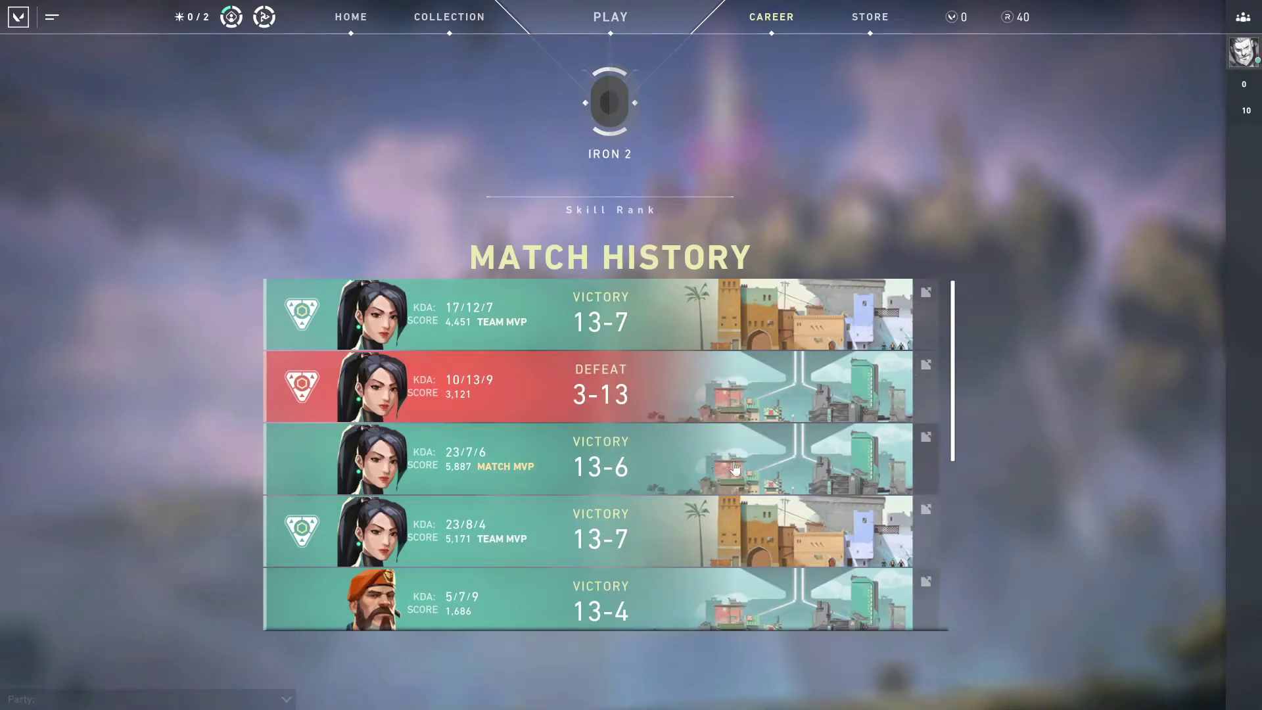
scroll(734, 419, down, 5)
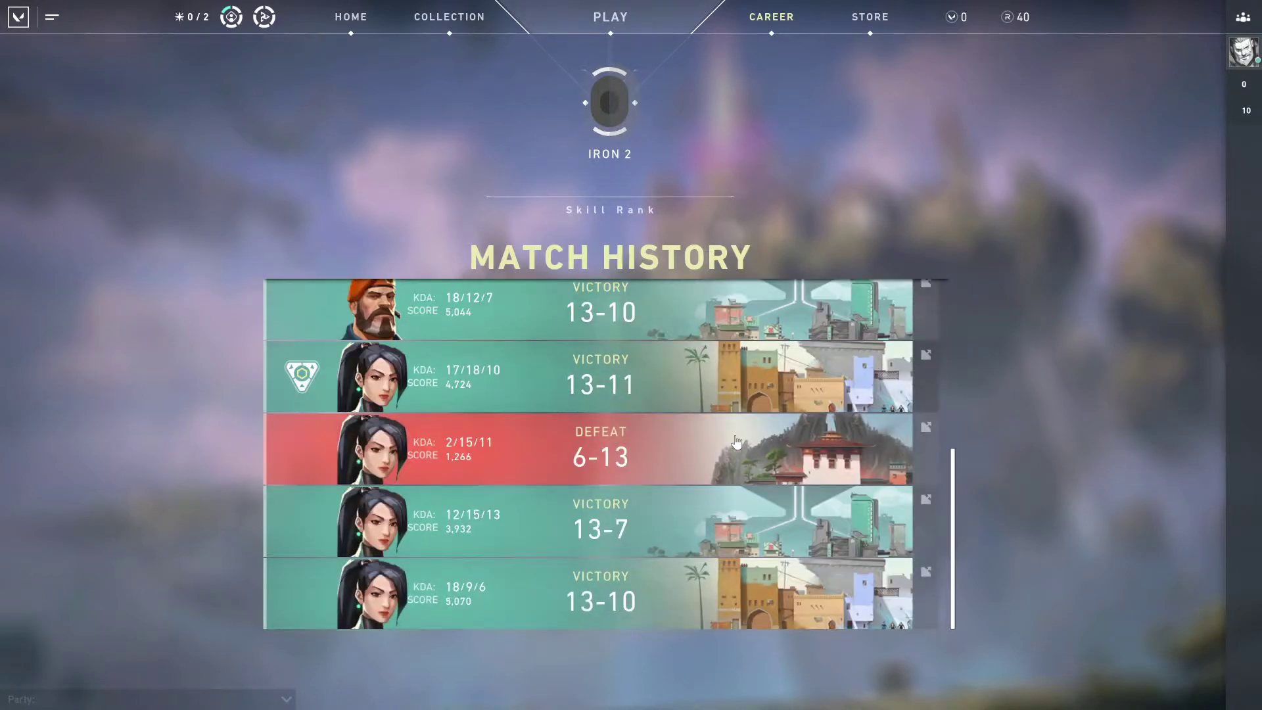
scroll(723, 437, up, 5)
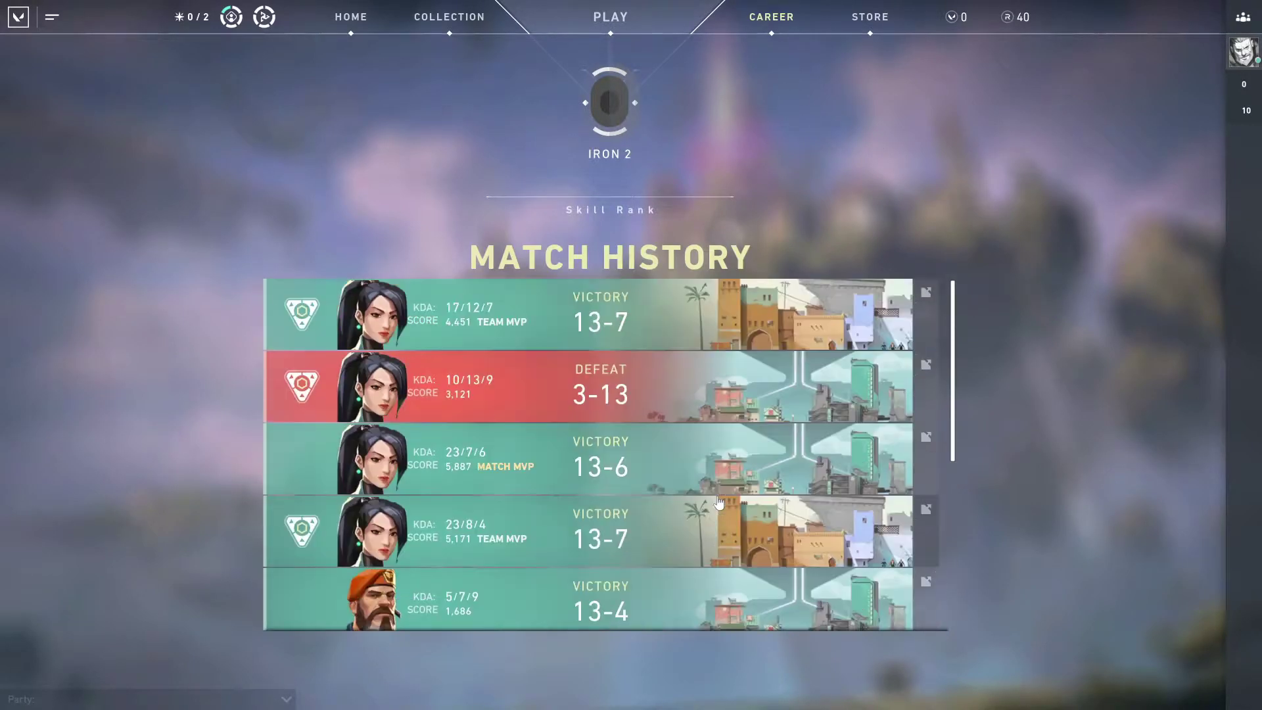
scroll(754, 407, down, 5)
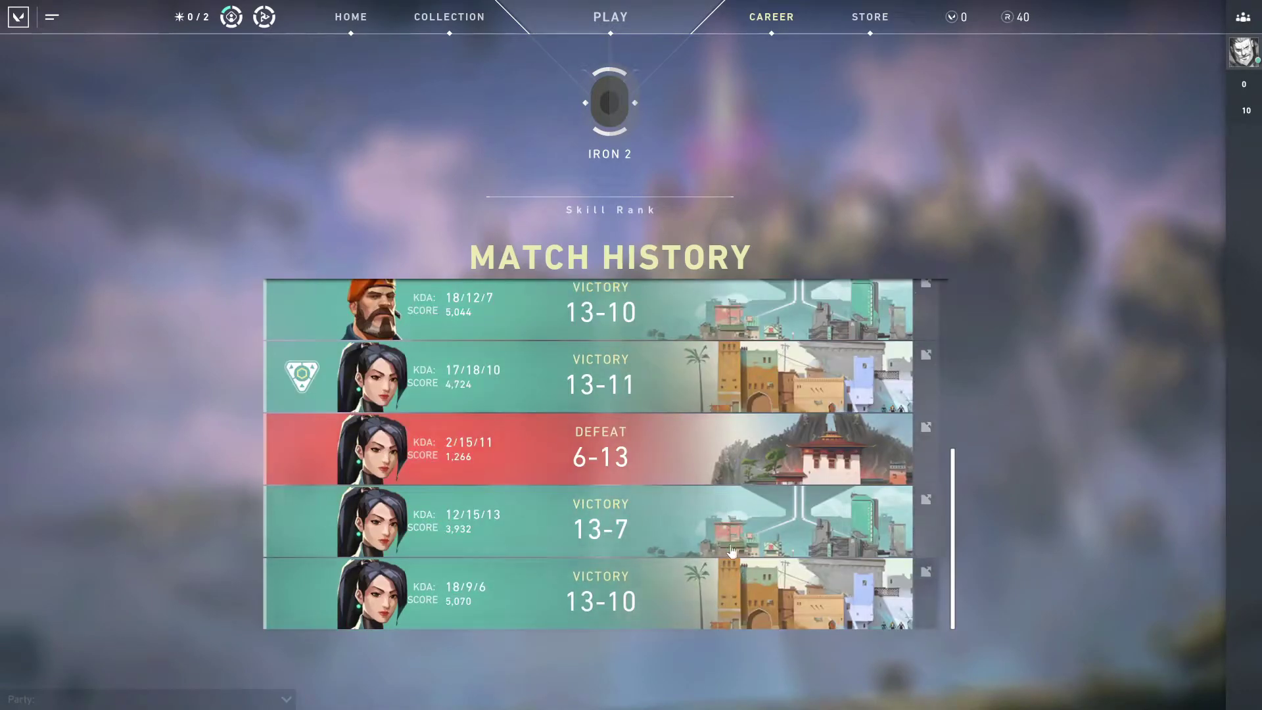
scroll(717, 519, up, 3)
scroll(709, 439, up, 3)
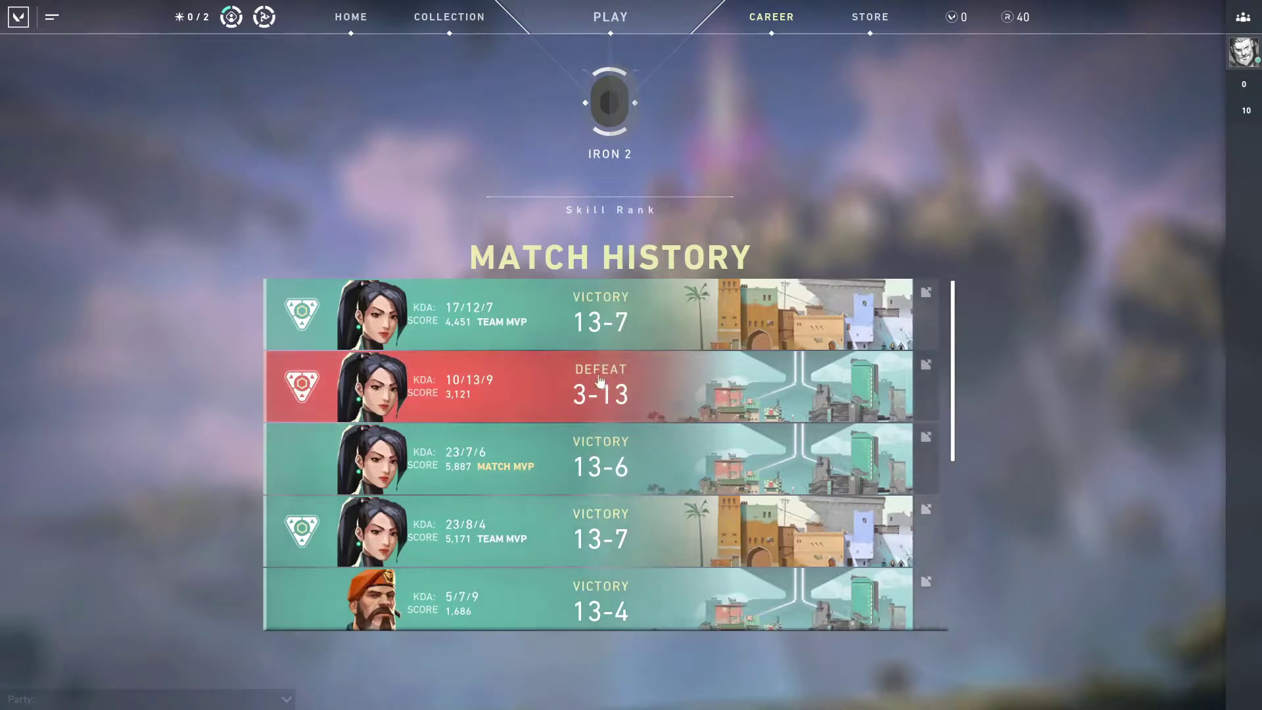
Open the 13-7 Bind victory and view its Scoreboard, Timeline and Performance tabs, ending on Scoreboard
click(758, 327)
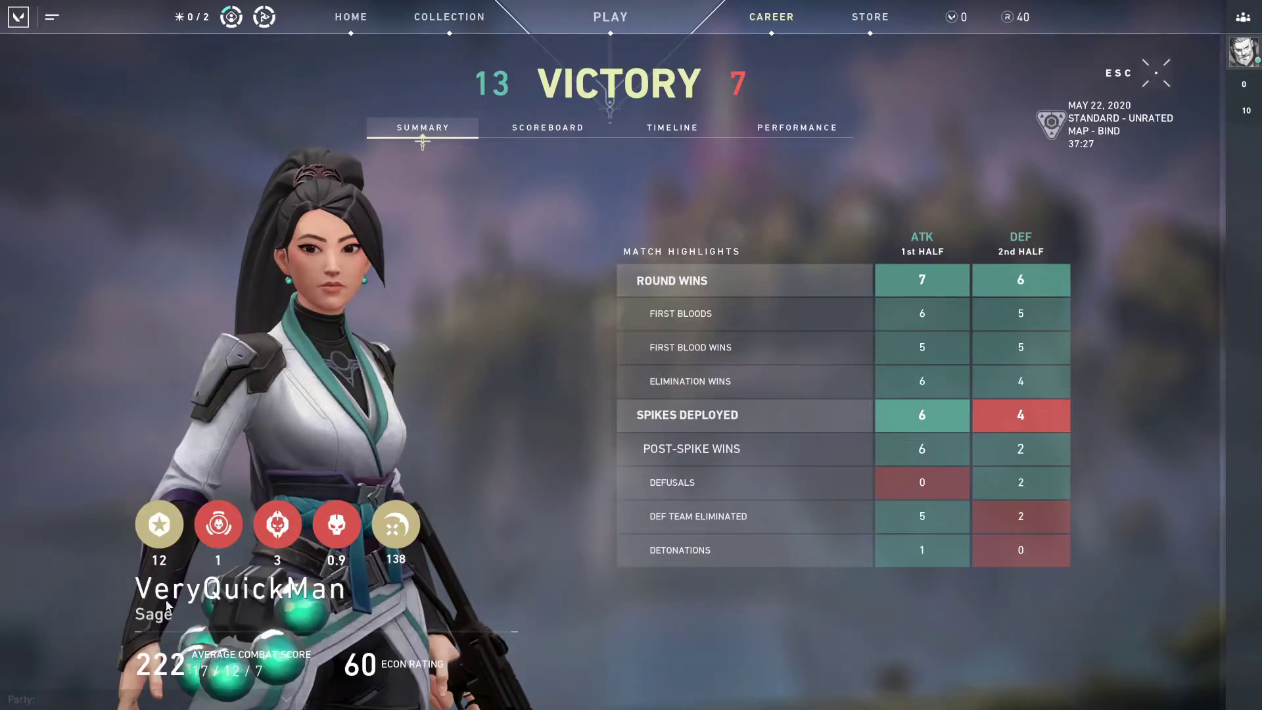
click(571, 141)
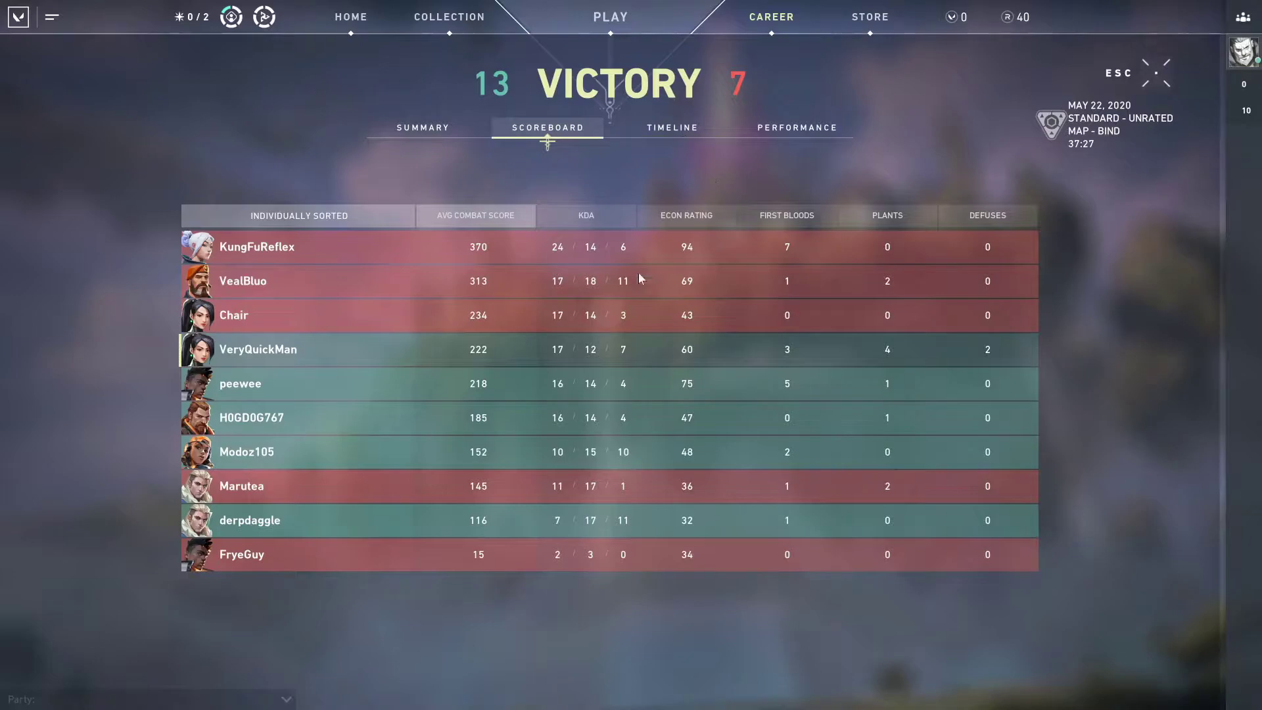
click(693, 142)
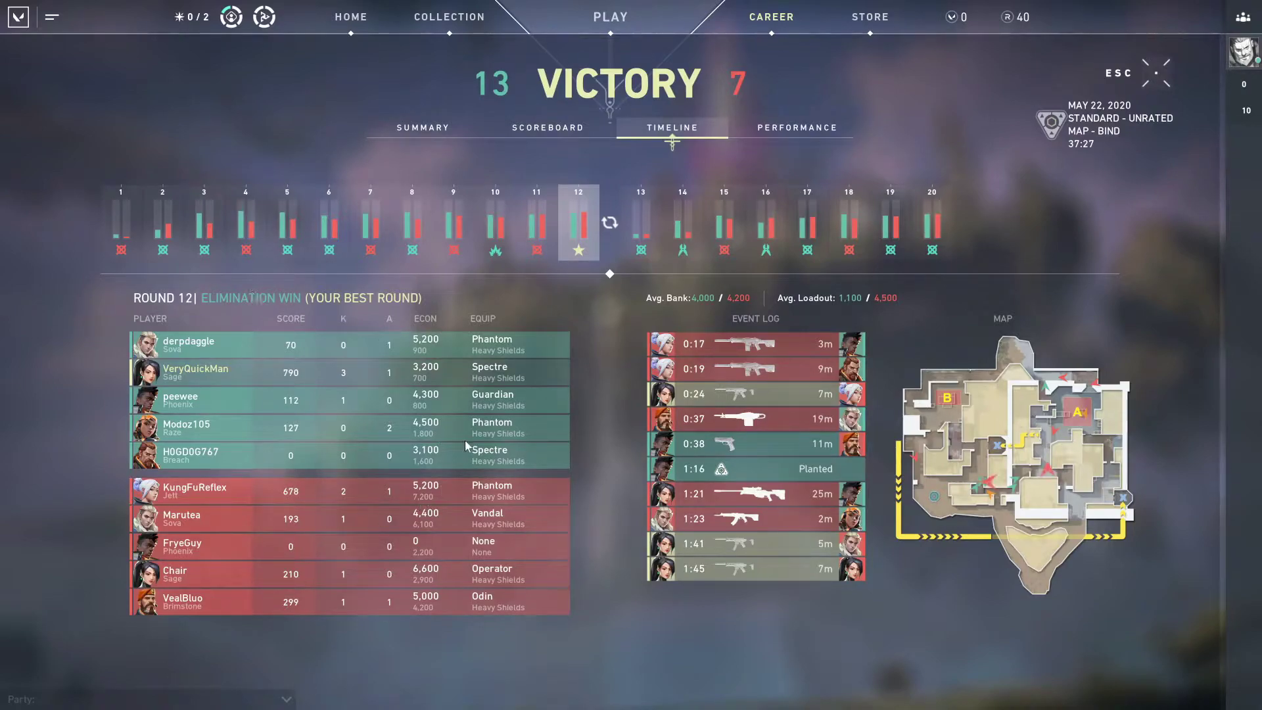
click(811, 131)
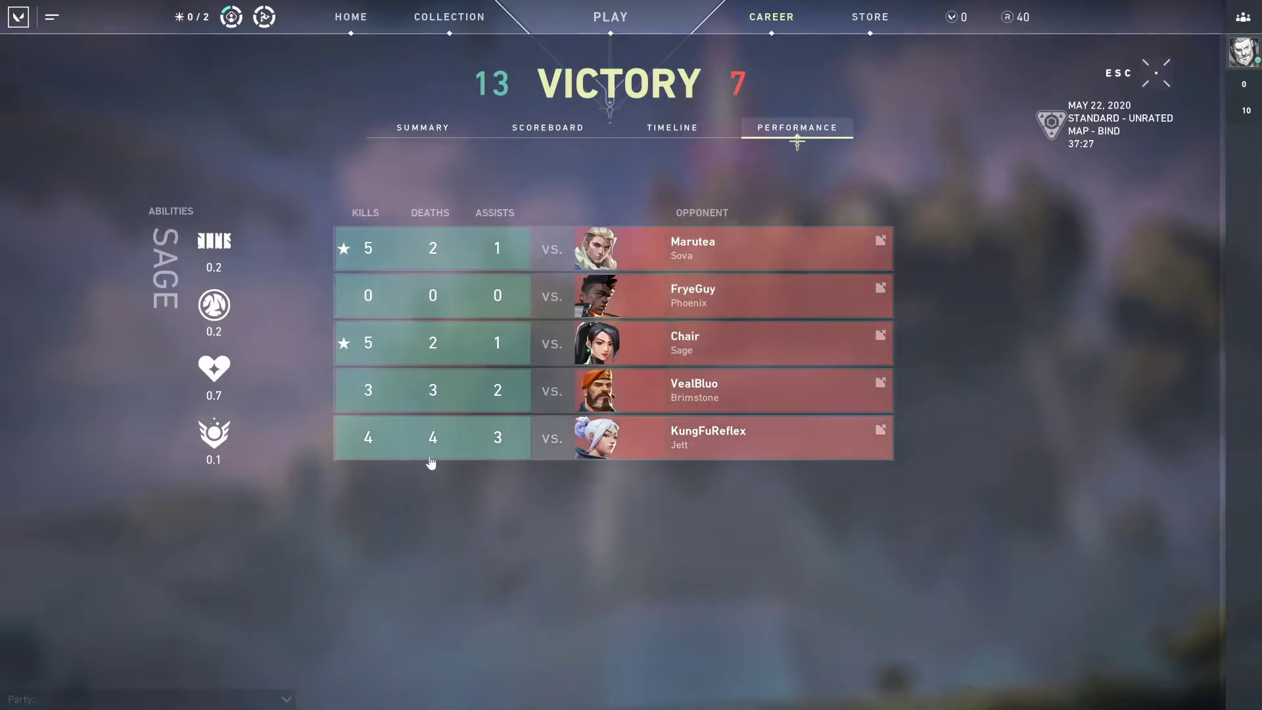
click(548, 127)
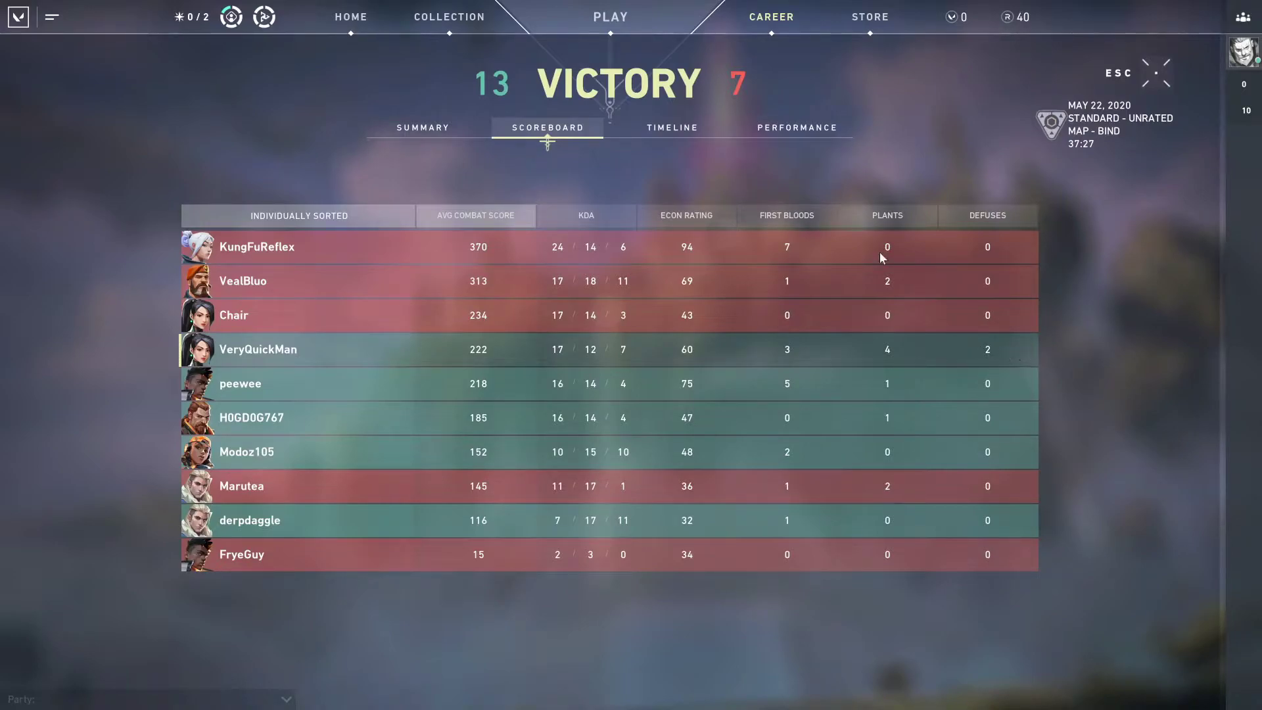
Open and close Valorant's main menu, then reopen it to exit to the desktop
click(19, 17)
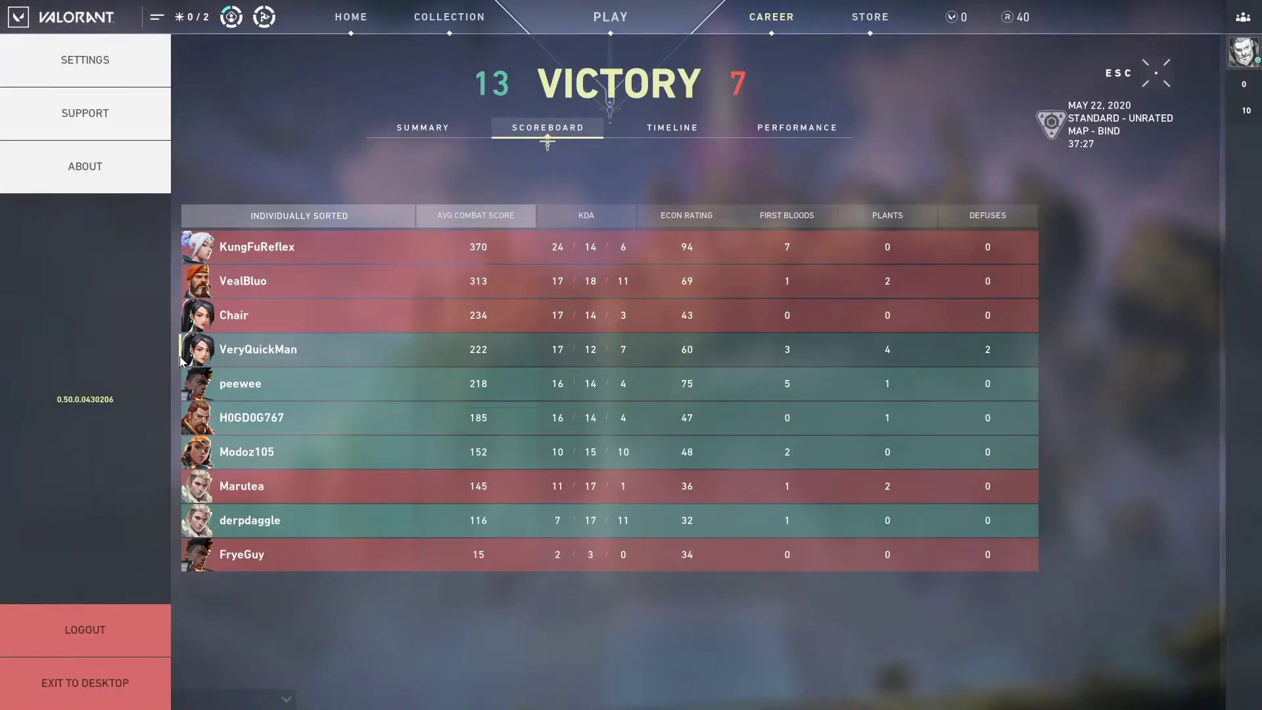
click(183, 360)
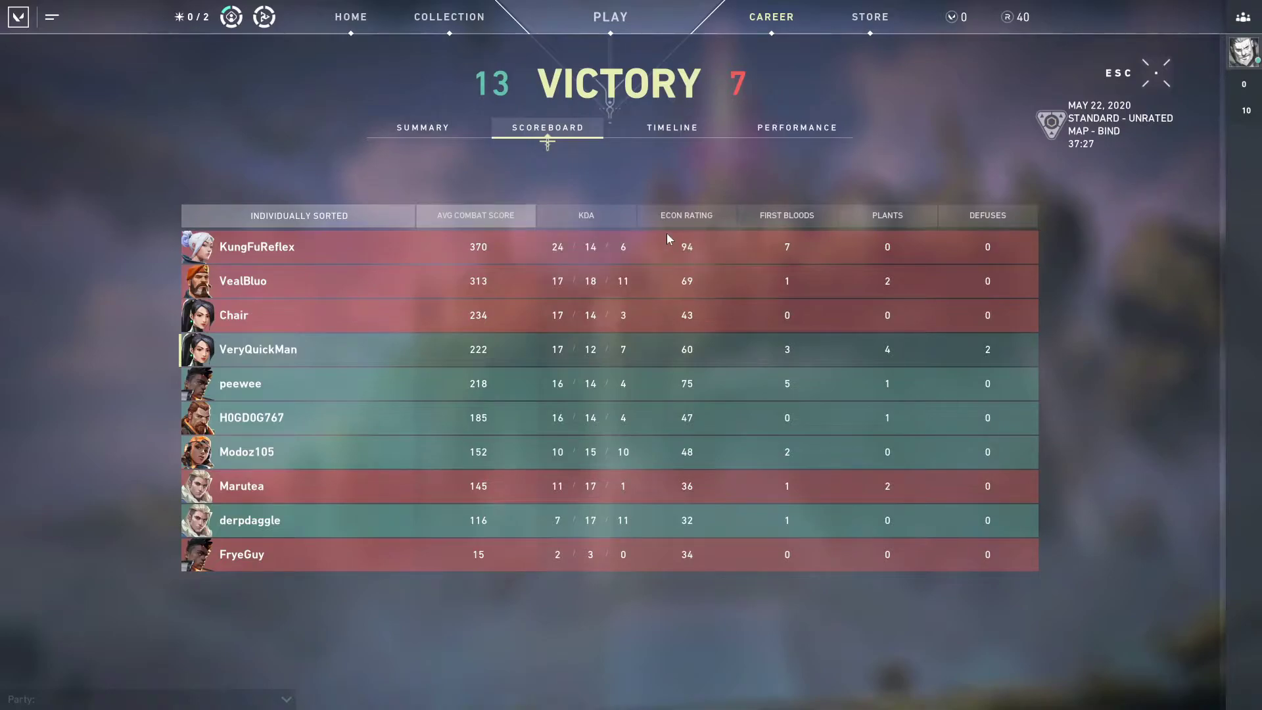
click(52, 17)
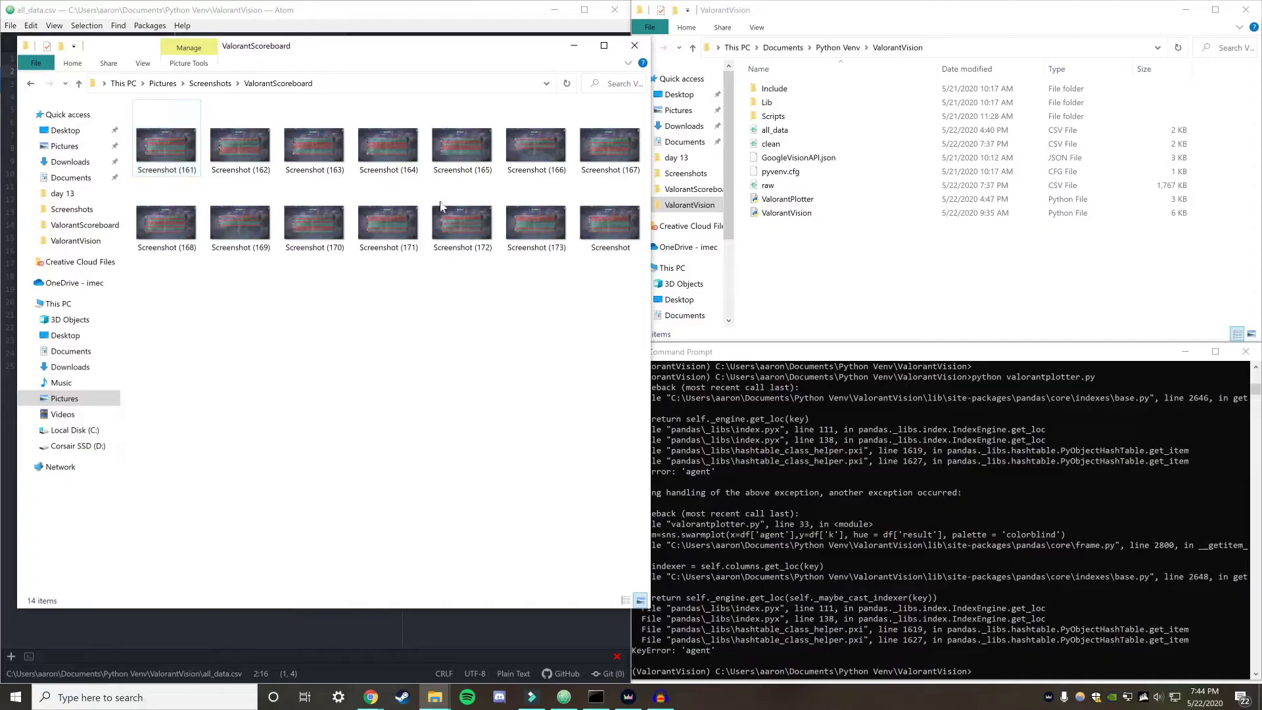
Go from Pictures to Screenshots and open the ValorantScoreboard folder
click(183, 84)
click(208, 185)
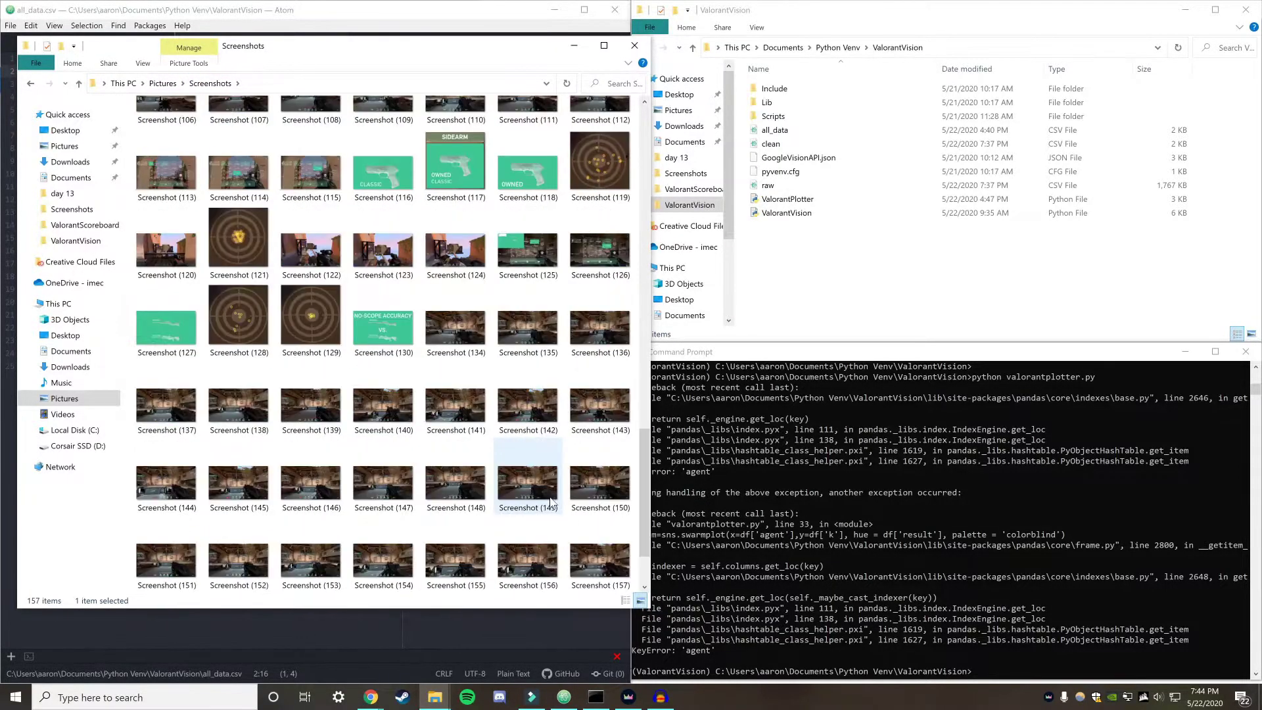
double_click(167, 158)
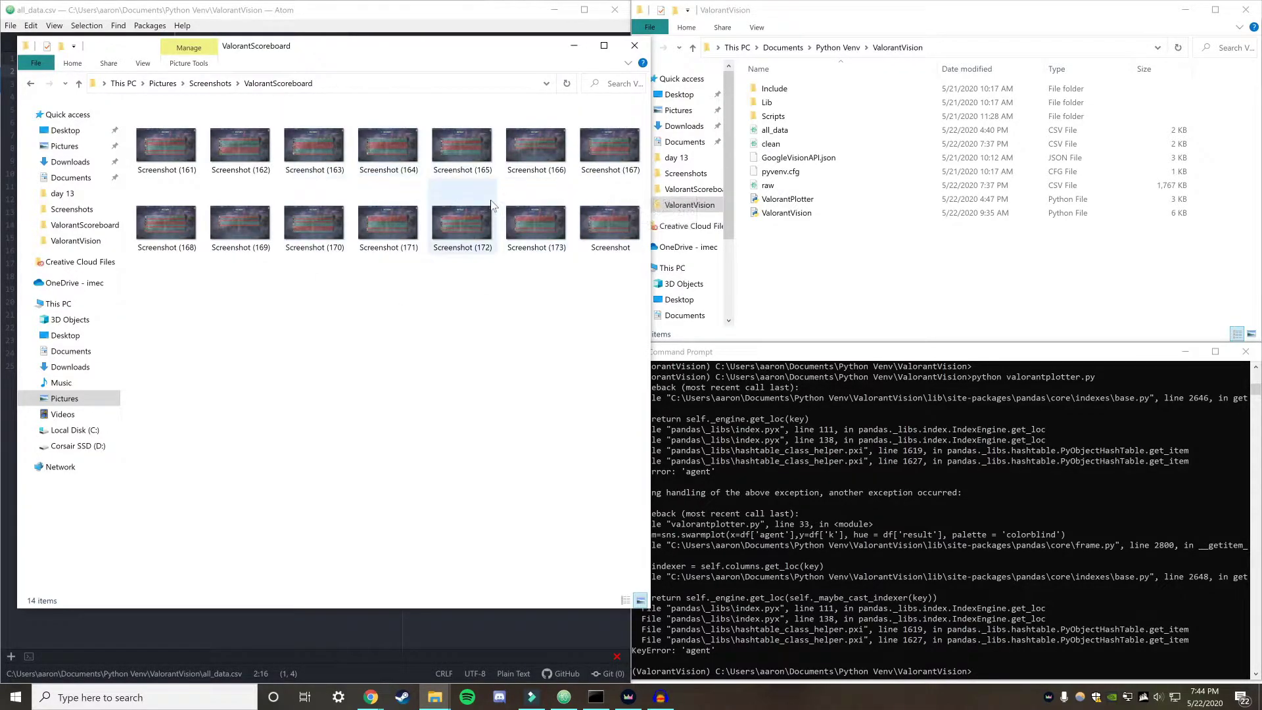
Bring the browser forward and switch to the Cloud Vision API Try it page
click(371, 697)
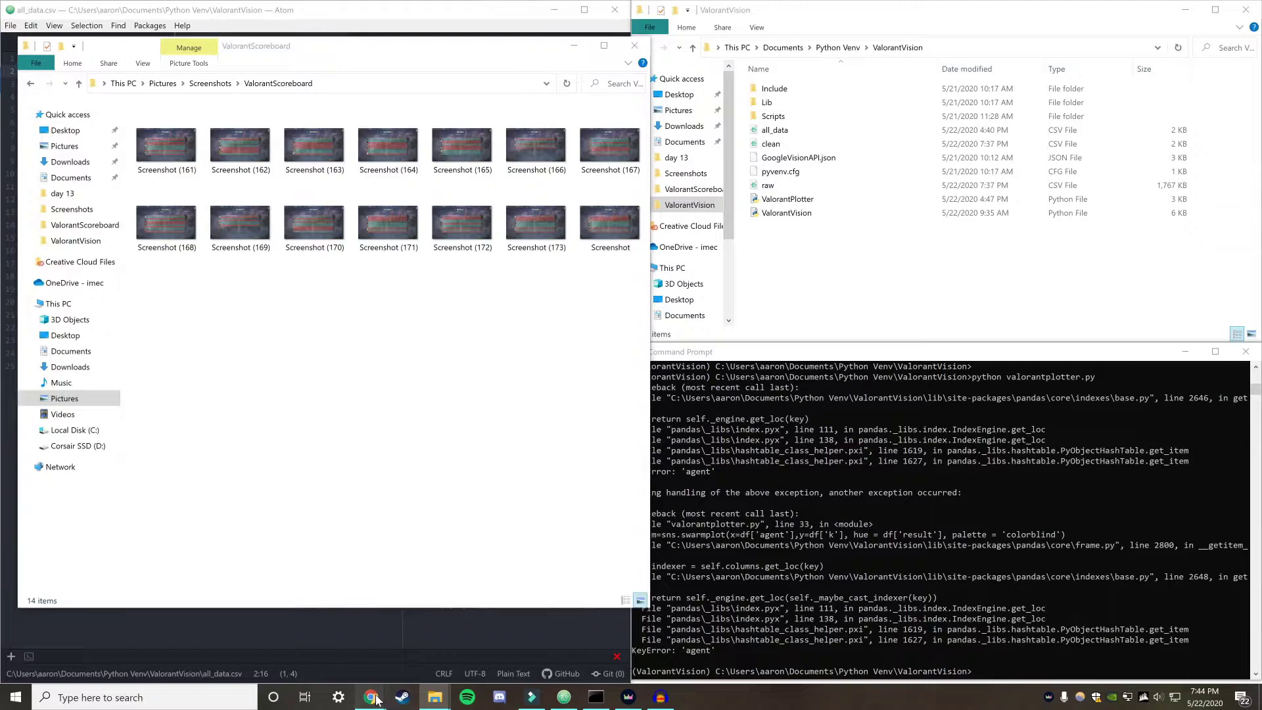
click(424, 646)
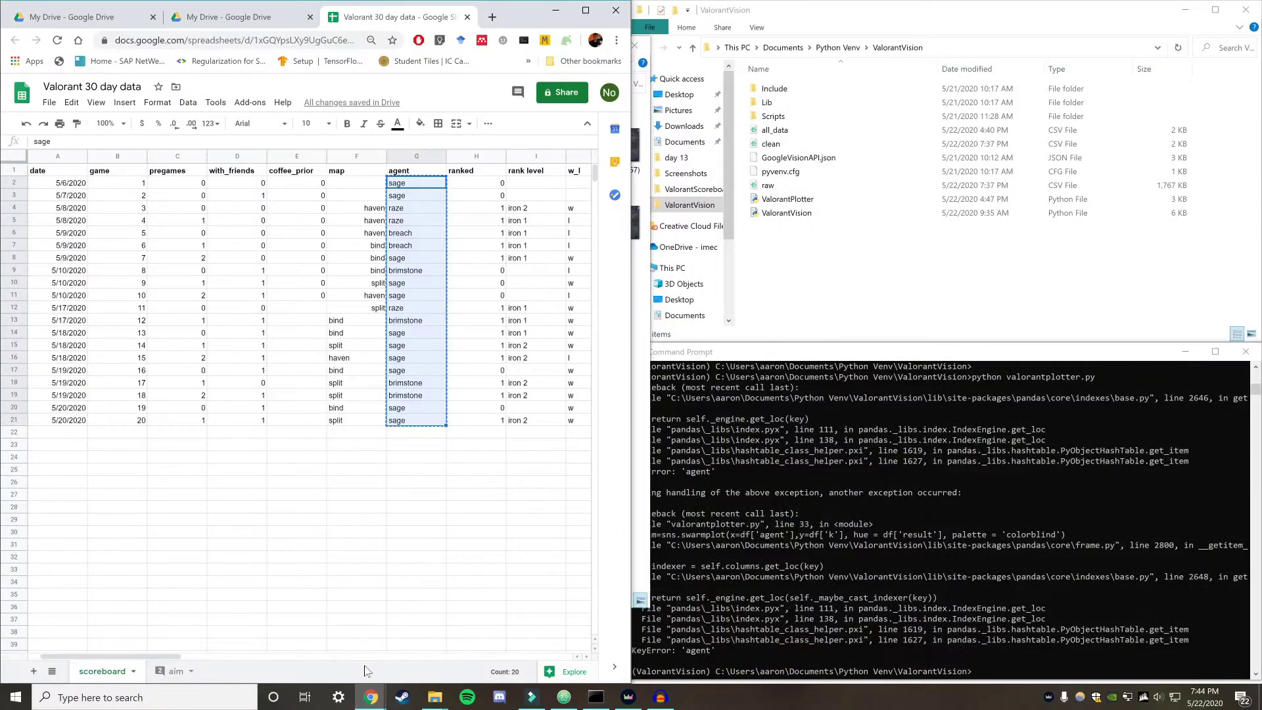
mouse_move(368, 698)
click(302, 591)
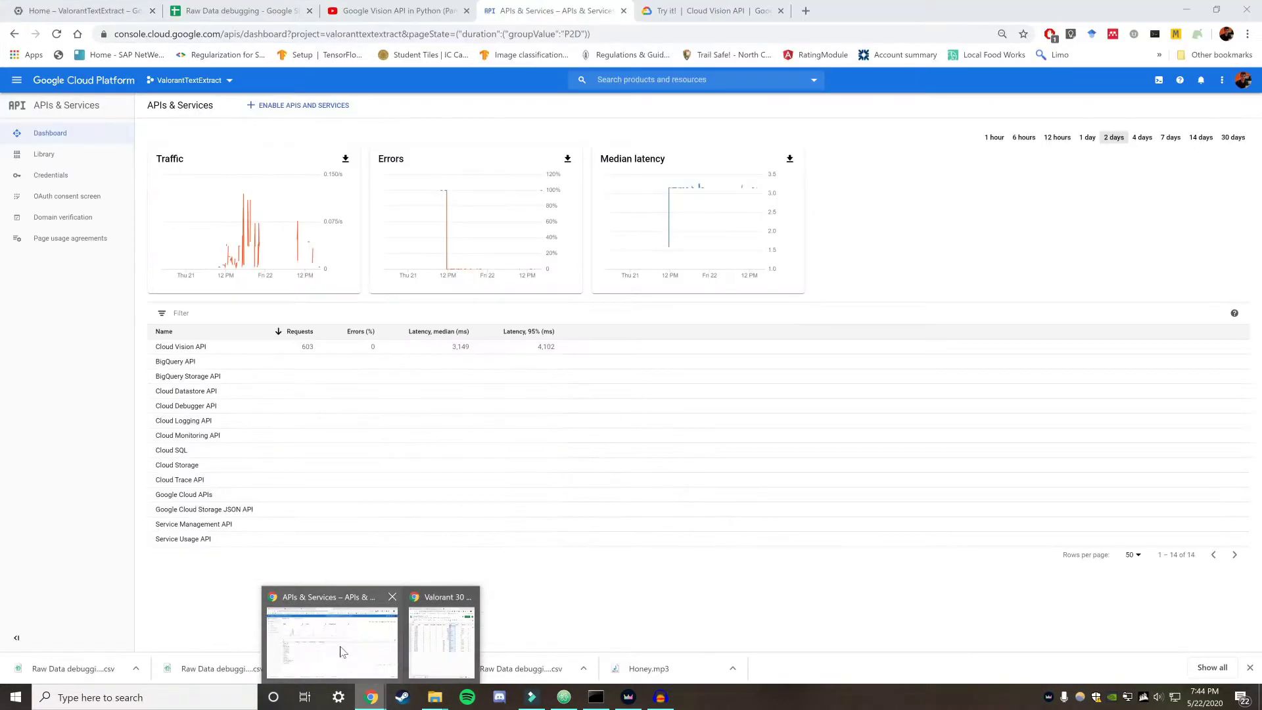
click(688, 8)
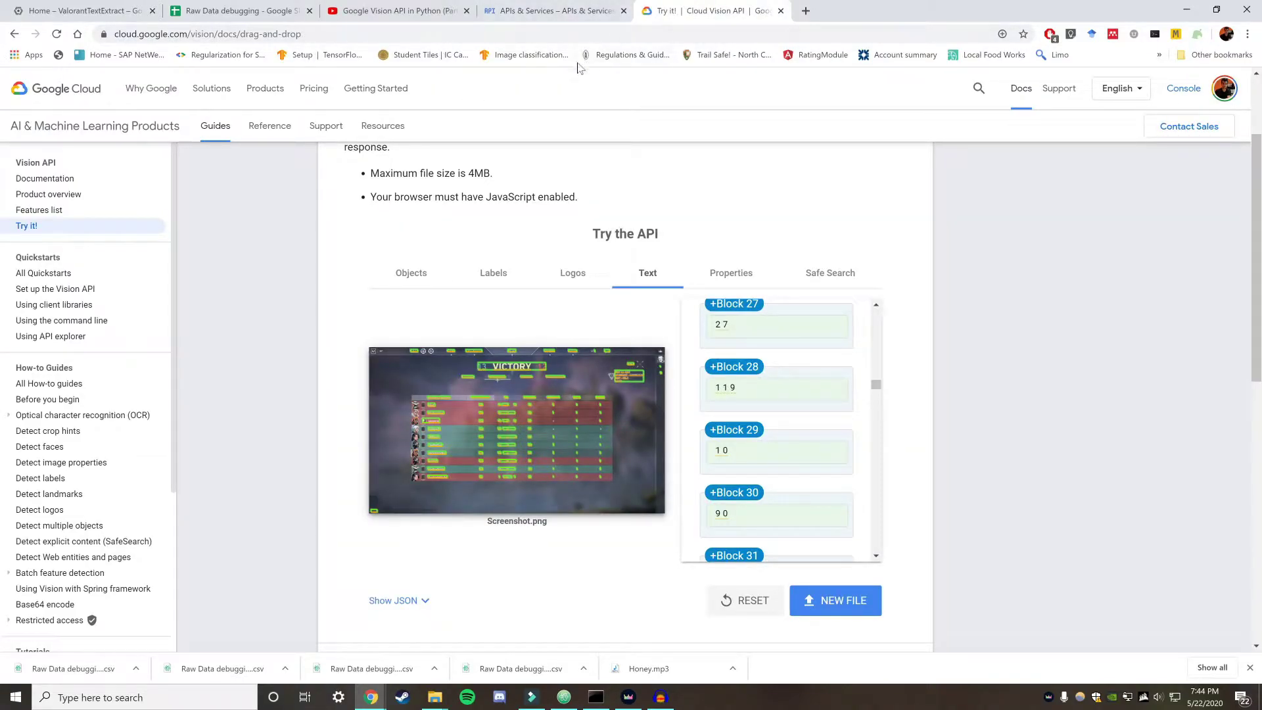
scroll(531, 462, down, 1)
scroll(552, 263, down, 3)
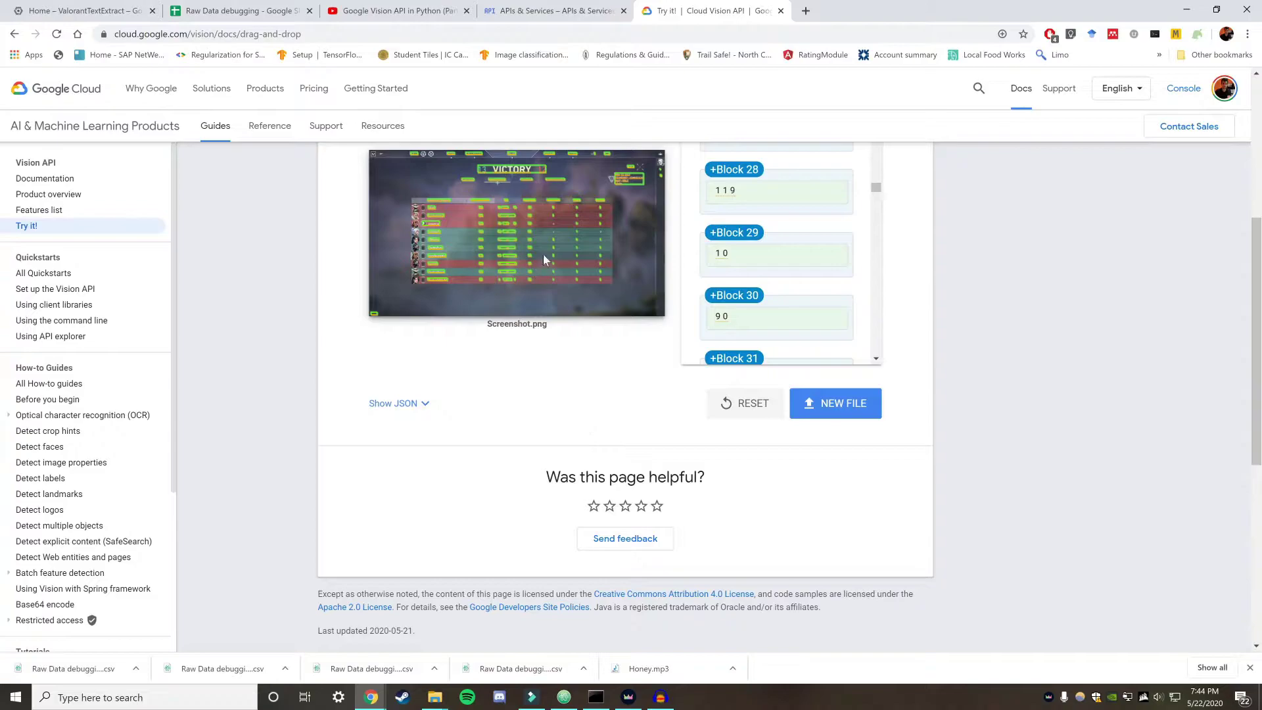
scroll(543, 259, up, 3)
Check the Objects, Labels, Logos, Text, Properties and Safe Search results, then scroll the text blocks
click(412, 273)
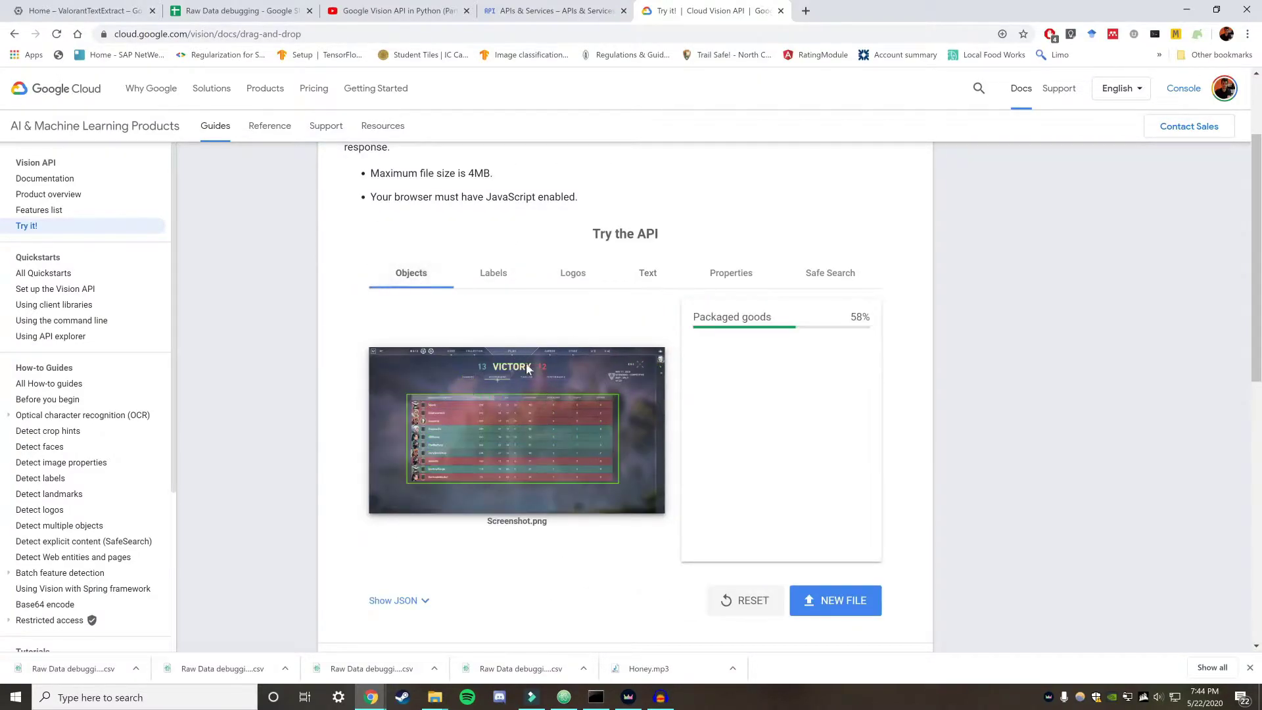
click(486, 273)
click(571, 273)
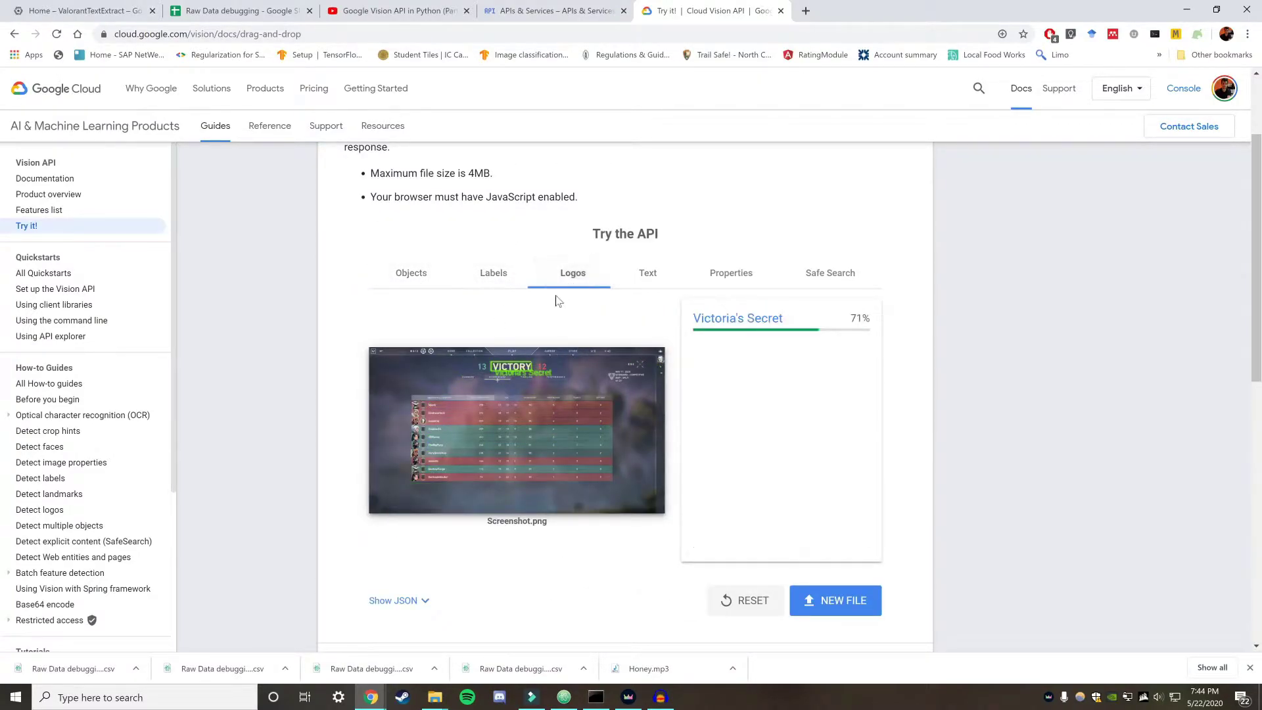
click(411, 273)
click(572, 273)
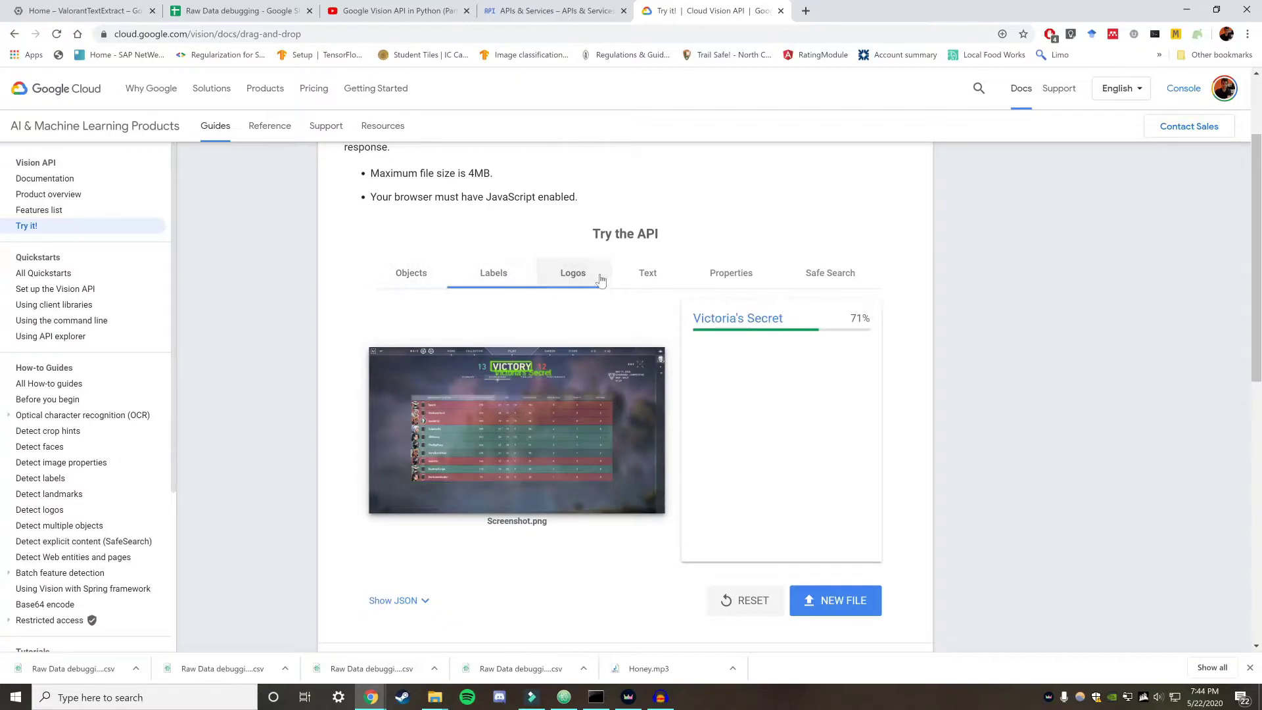
click(647, 273)
click(715, 276)
click(860, 279)
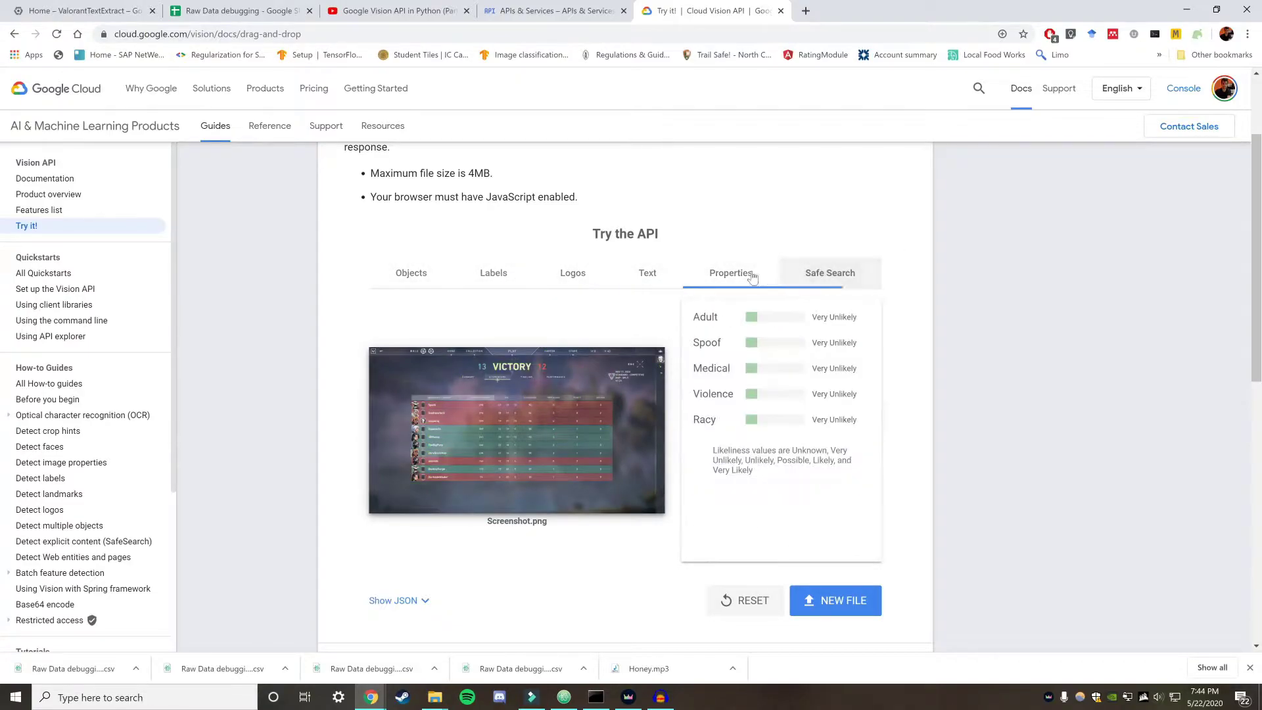
click(653, 276)
scroll(818, 394, down, 7)
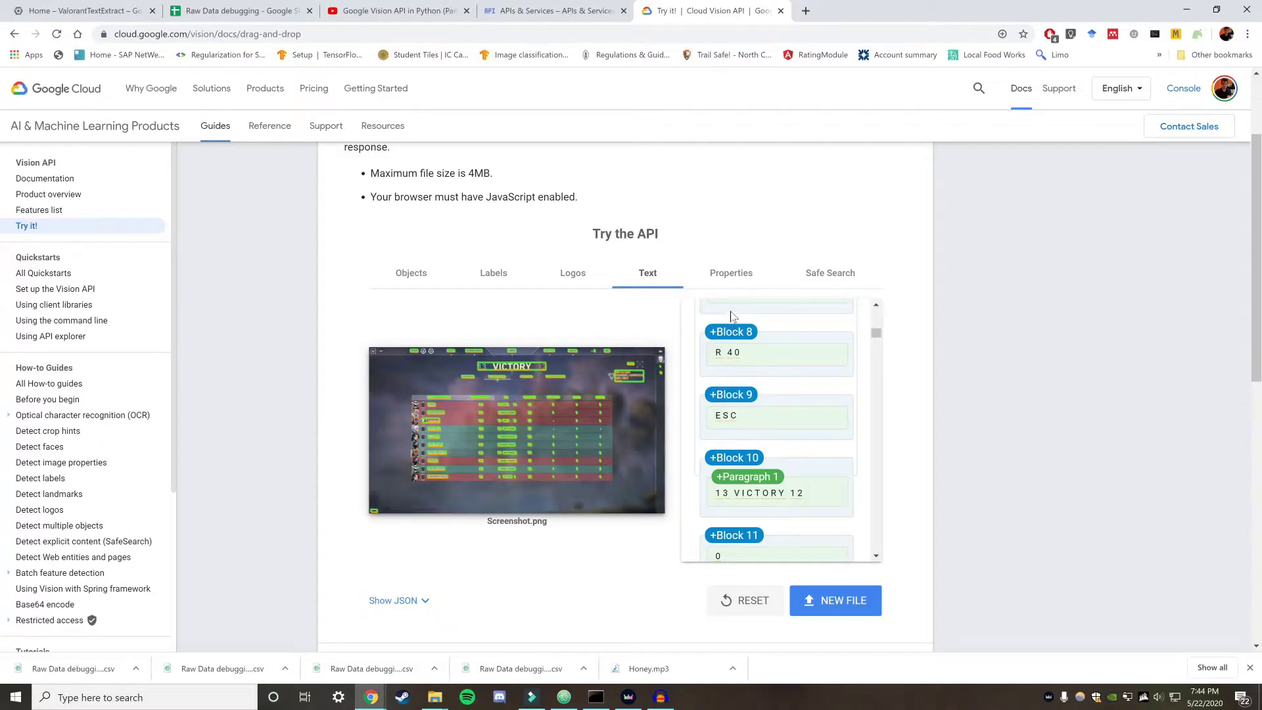
scroll(767, 392, down, 3)
scroll(767, 392, down, 8)
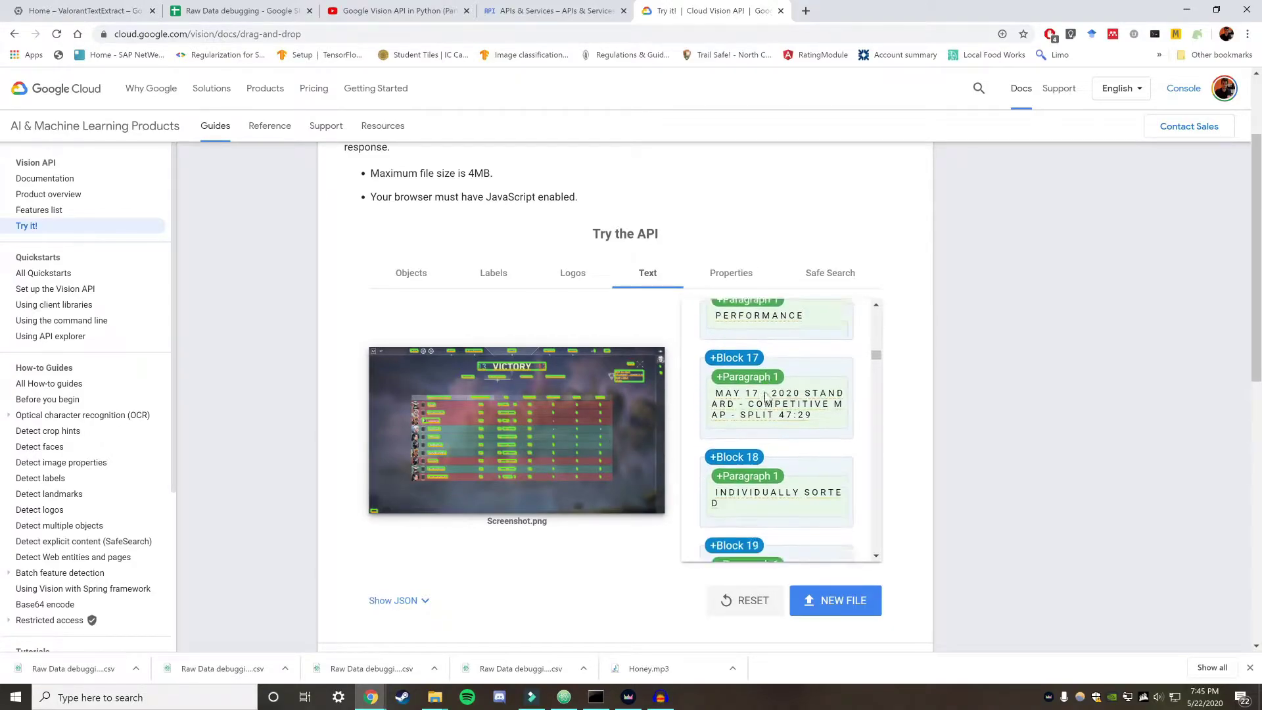
click(1190, 9)
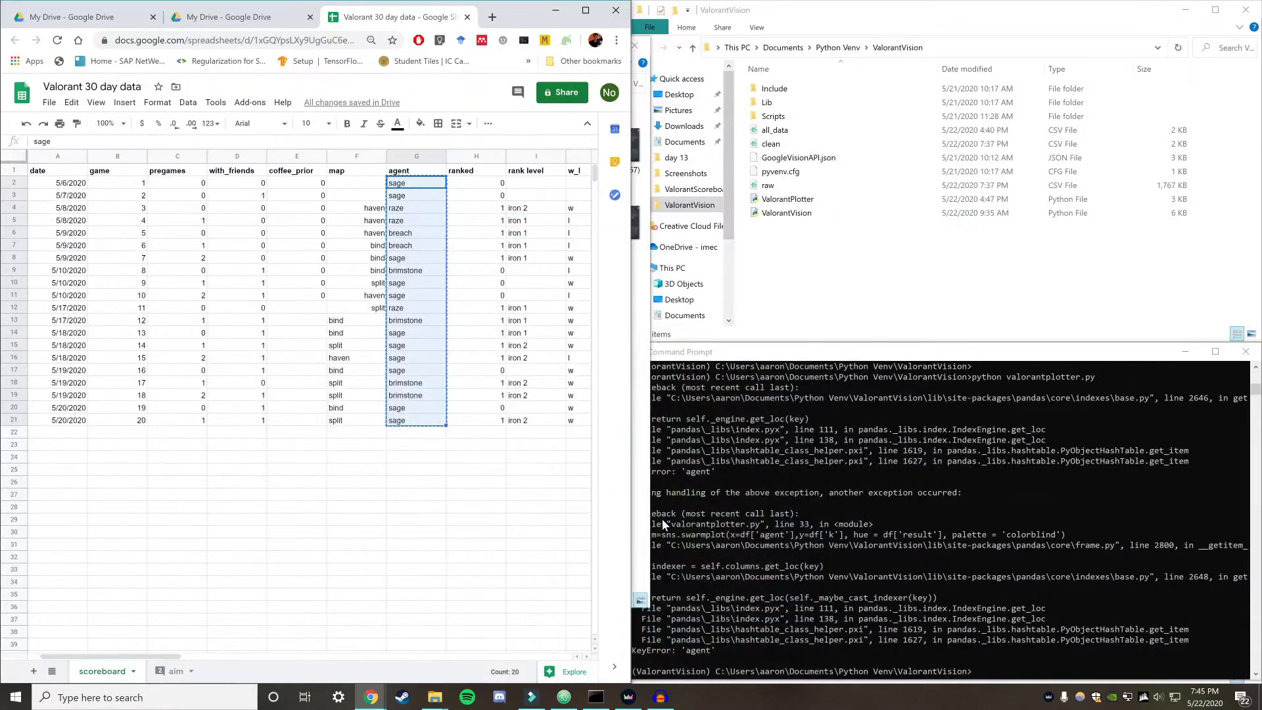
click(564, 696)
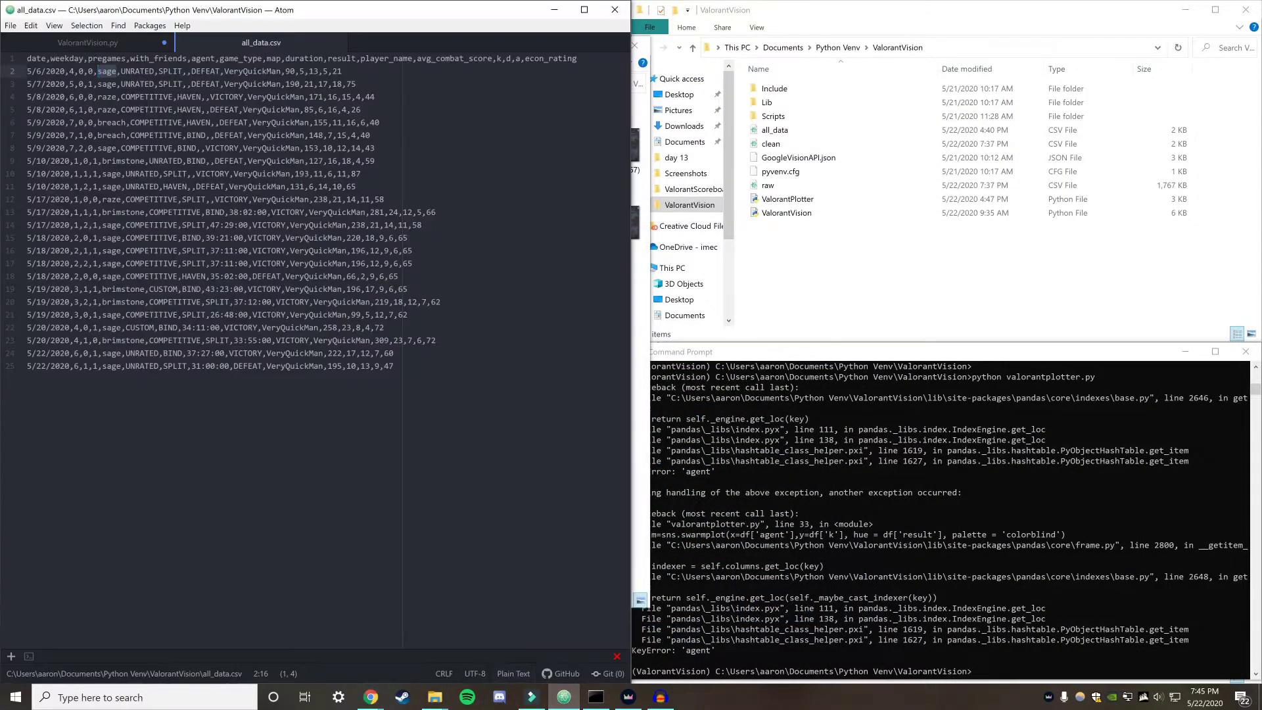
key(ctrl+Tab)
scroll(316, 341, up, 15)
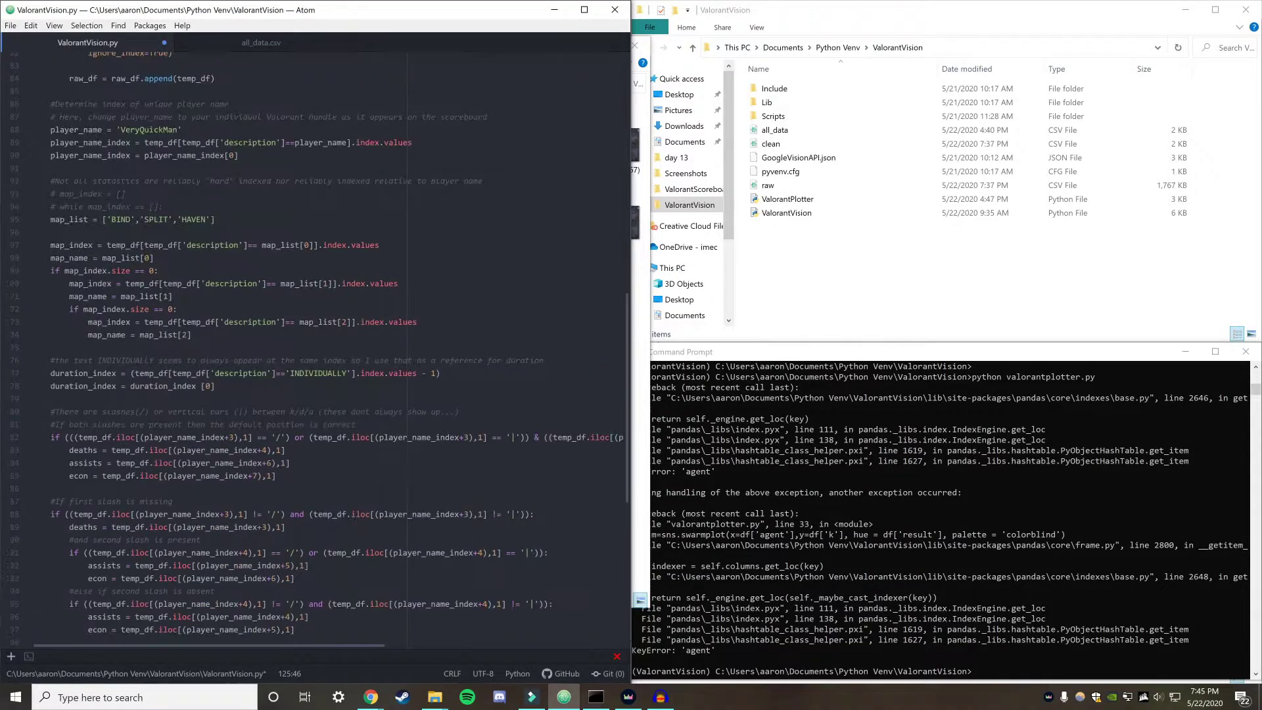
scroll(315, 341, up, 3)
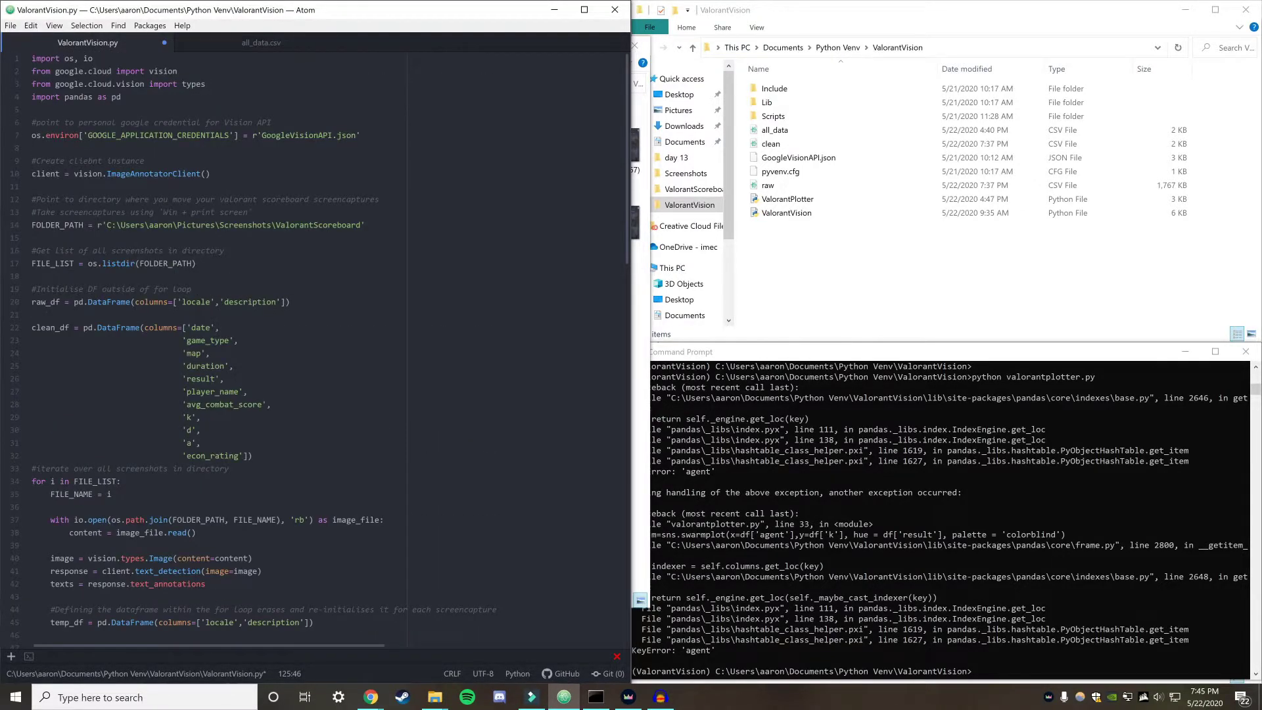
scroll(316, 341, down, 16)
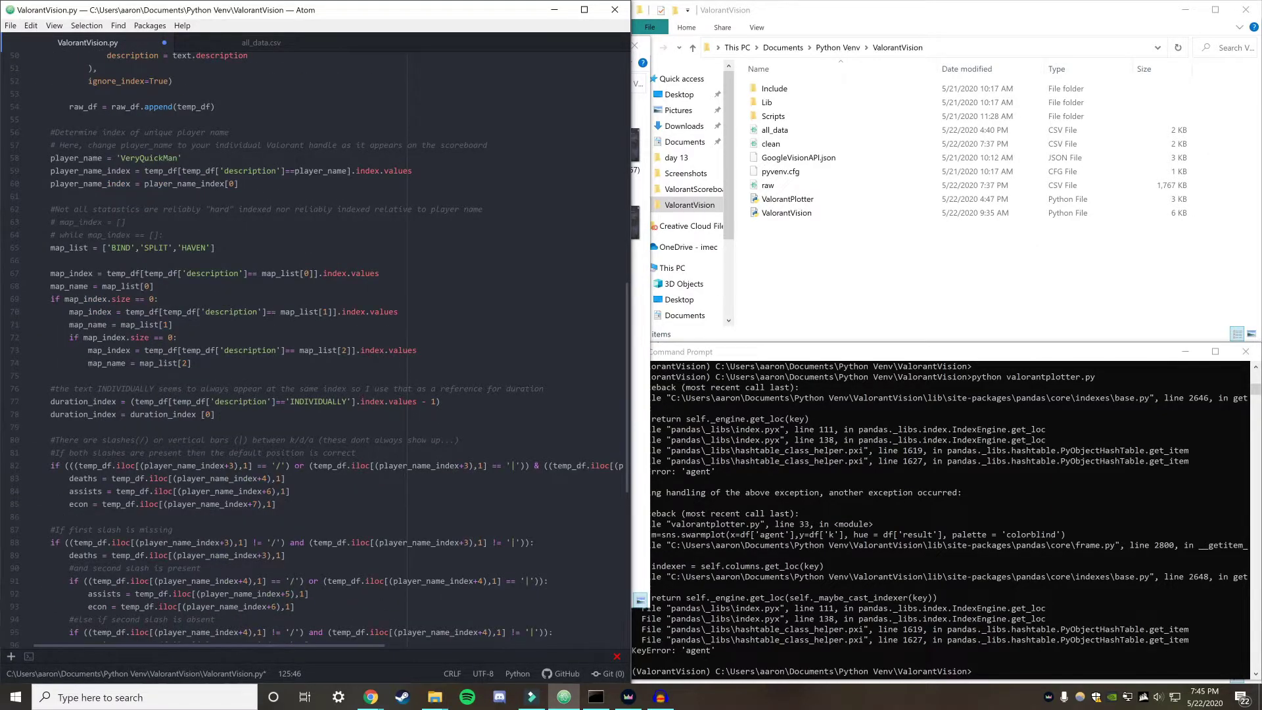
scroll(316, 341, down, 3)
scroll(315, 342, up, 5)
scroll(315, 341, down, 3)
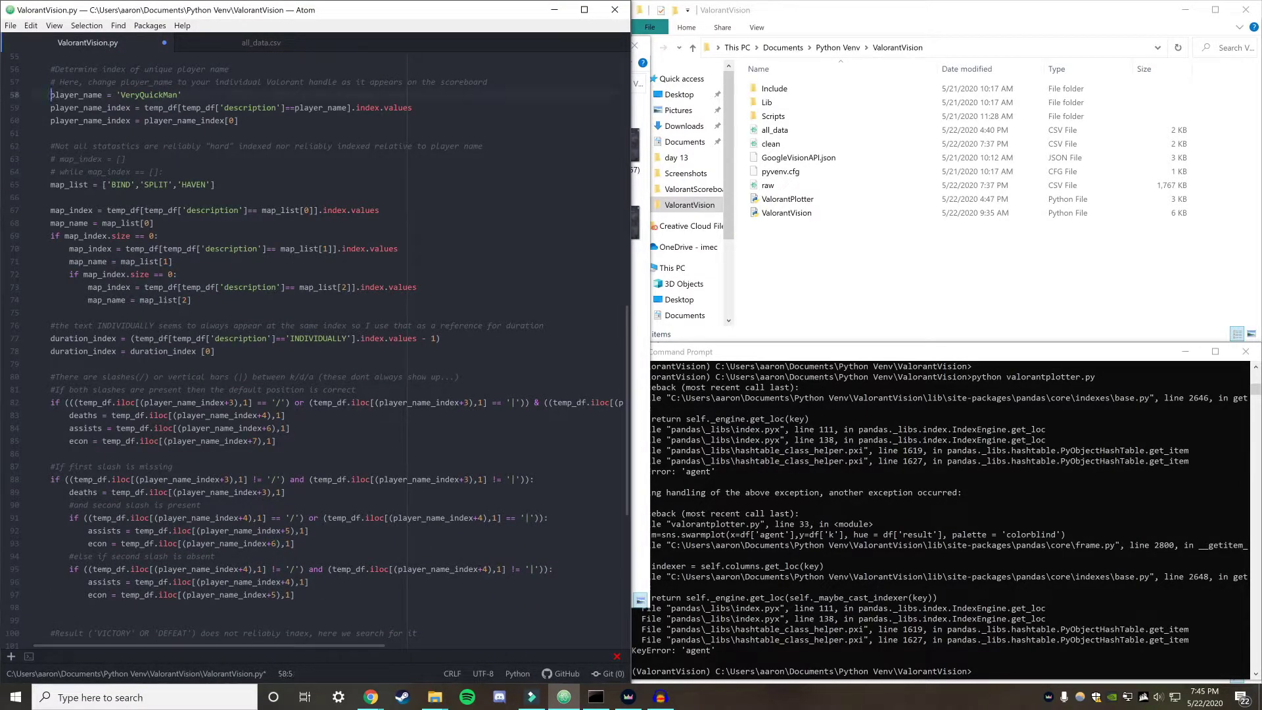
drag(51, 95, 239, 120)
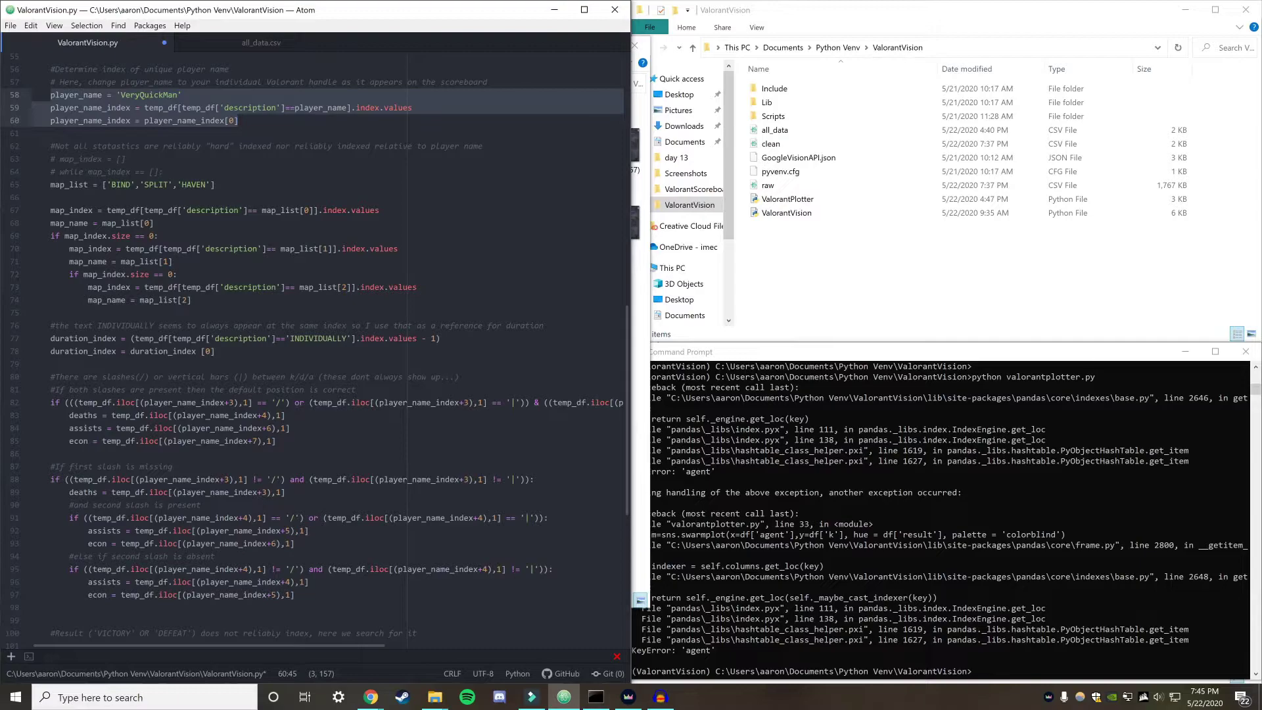
scroll(316, 342, down, 8)
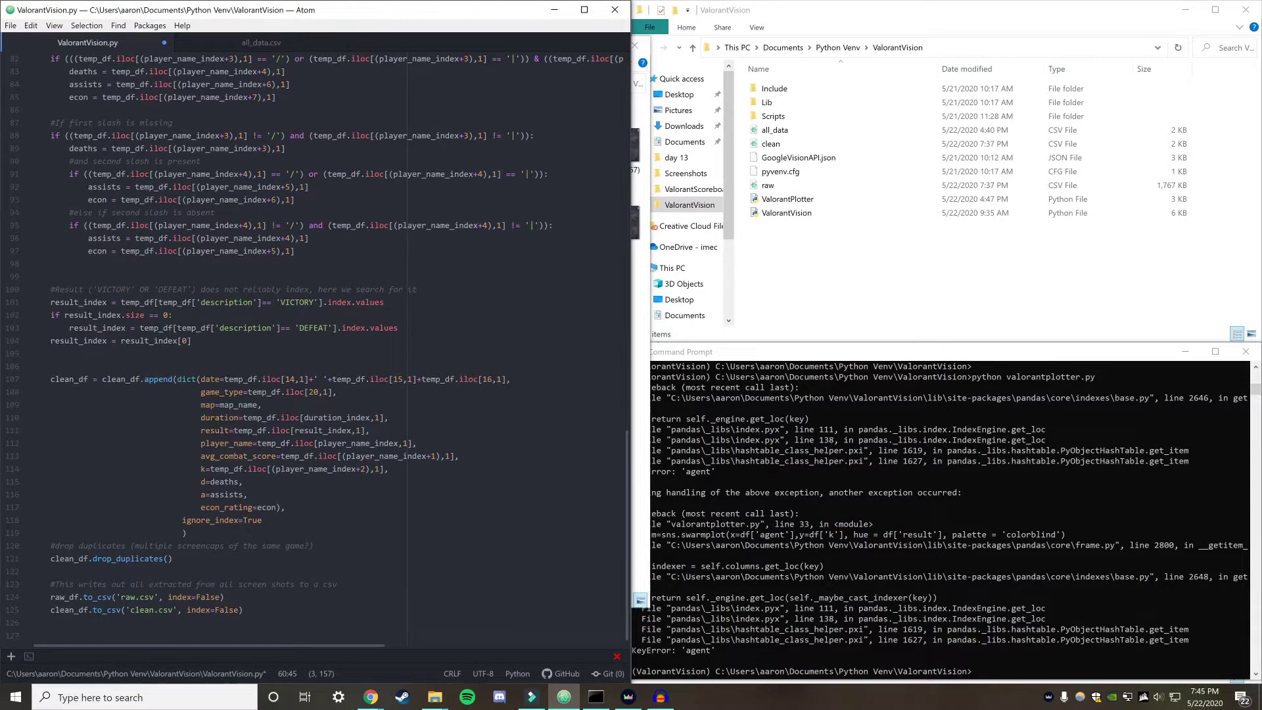
drag(51, 379, 190, 533)
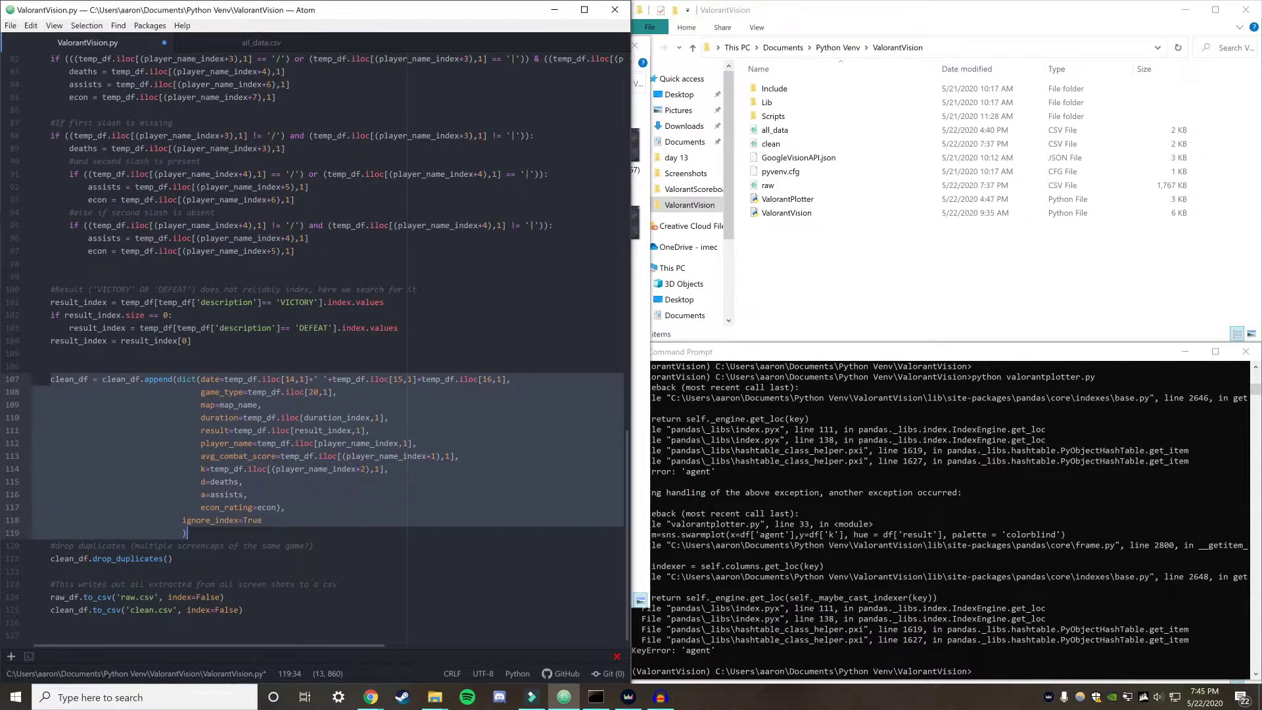
drag(243, 610, 9, 598)
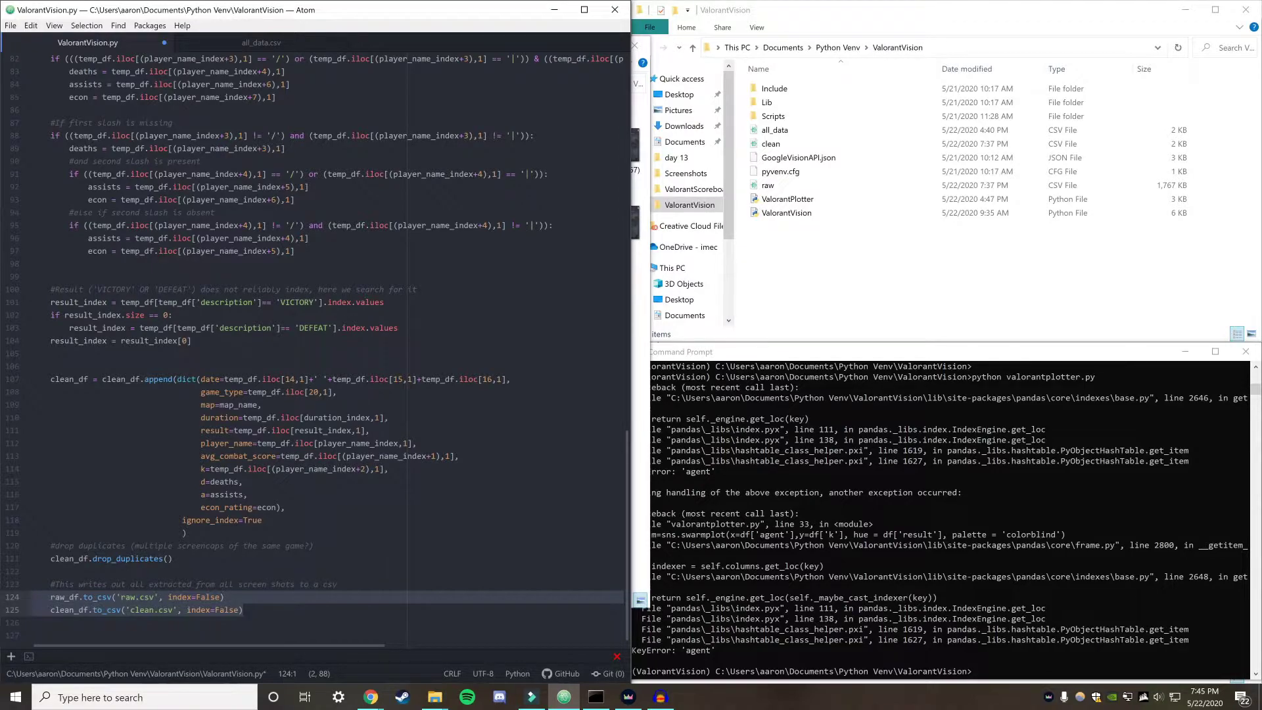
Delete the old clean.csv and raw.csv from the project folder
click(841, 306)
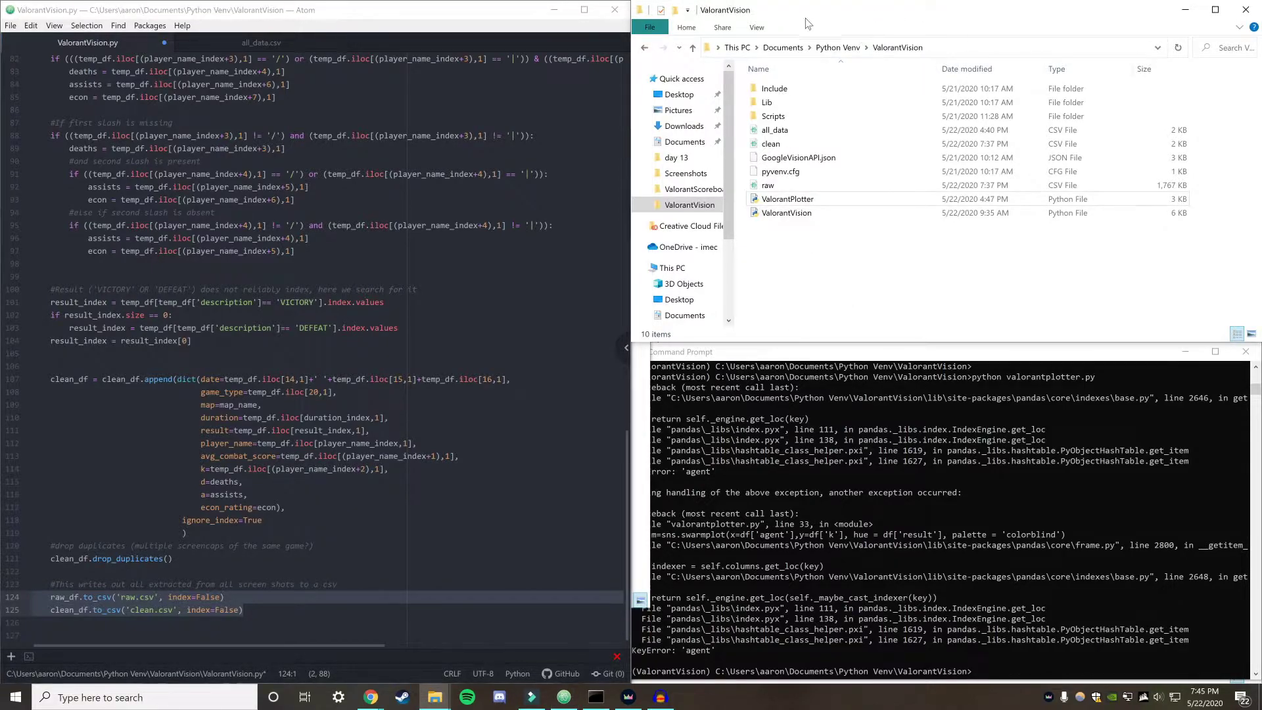
click(792, 131)
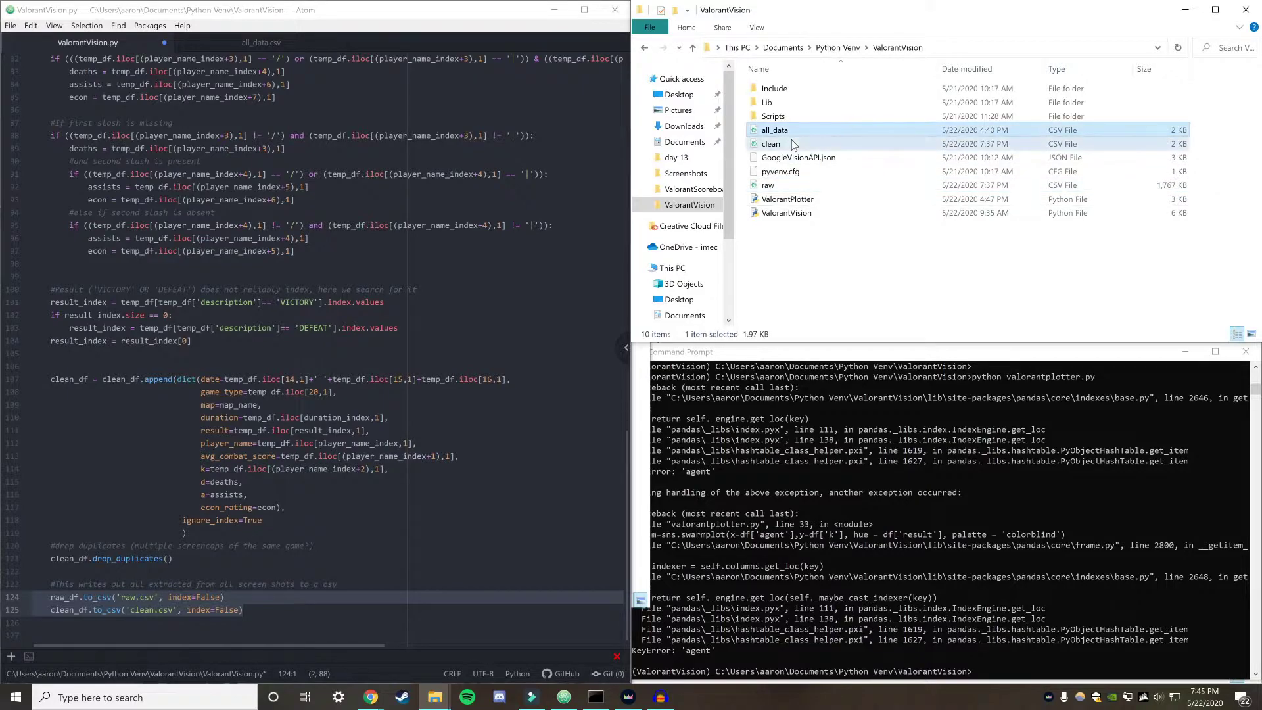
click(792, 144)
key(Delete)
click(791, 171)
key(Delete)
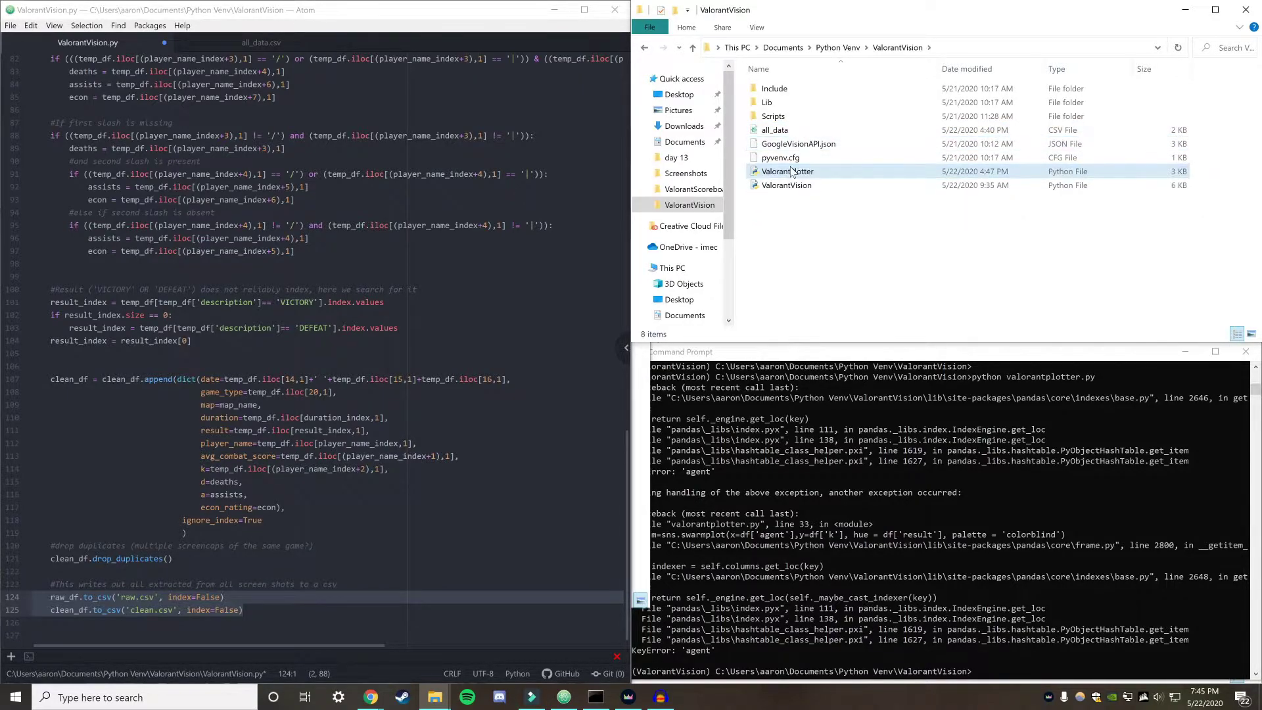
Rerun python valorantvision.py from Command Prompt history
click(964, 376)
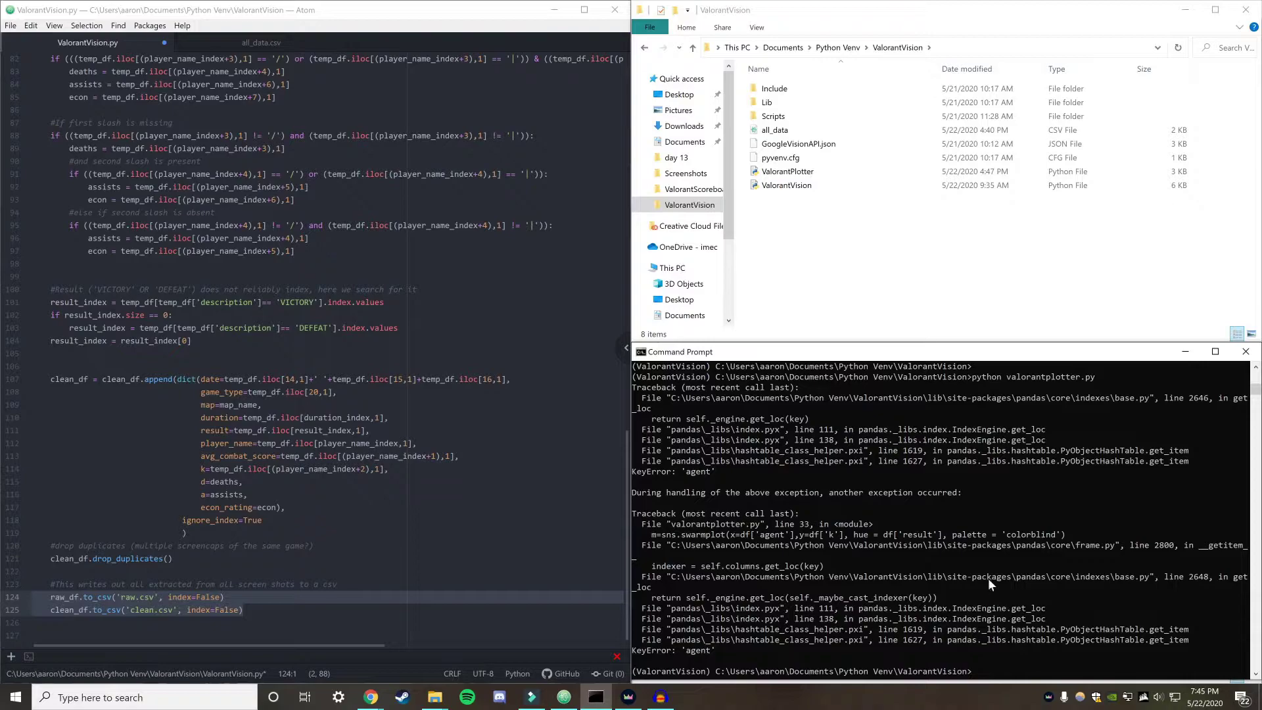
key(Return)
key(Return)
key(Return)
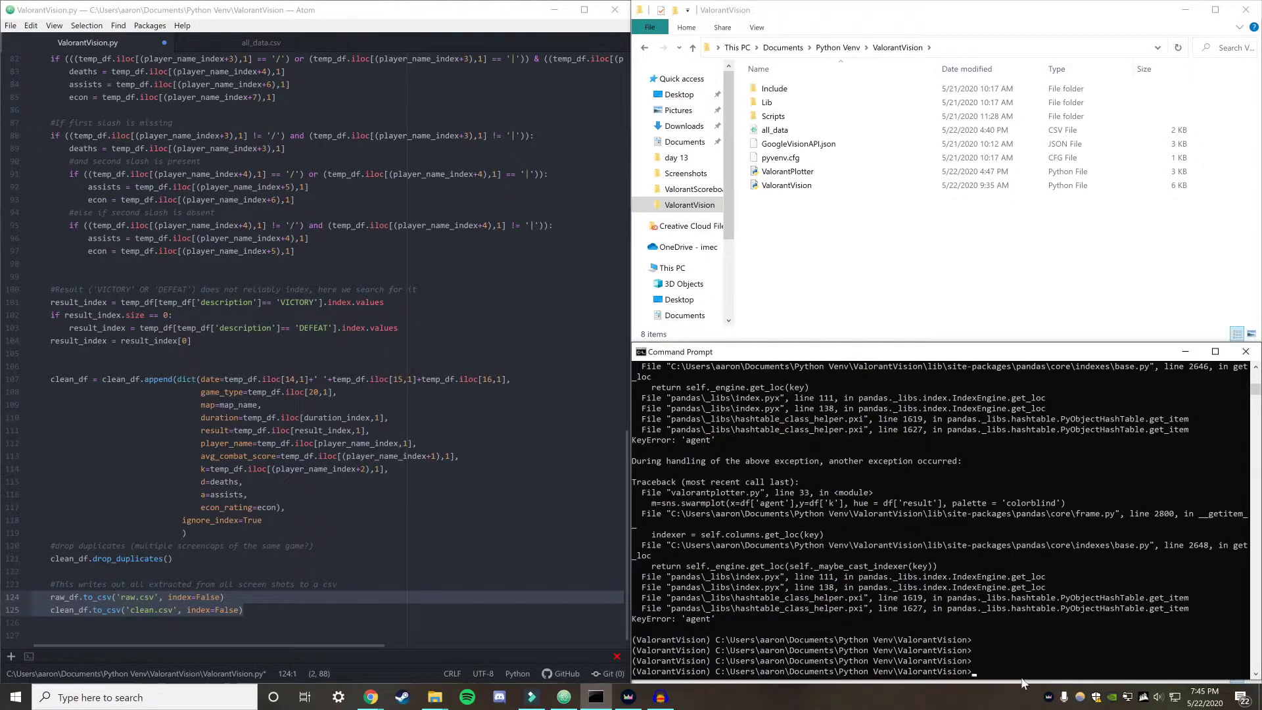
key(Up)
key(Up)
key(Return)
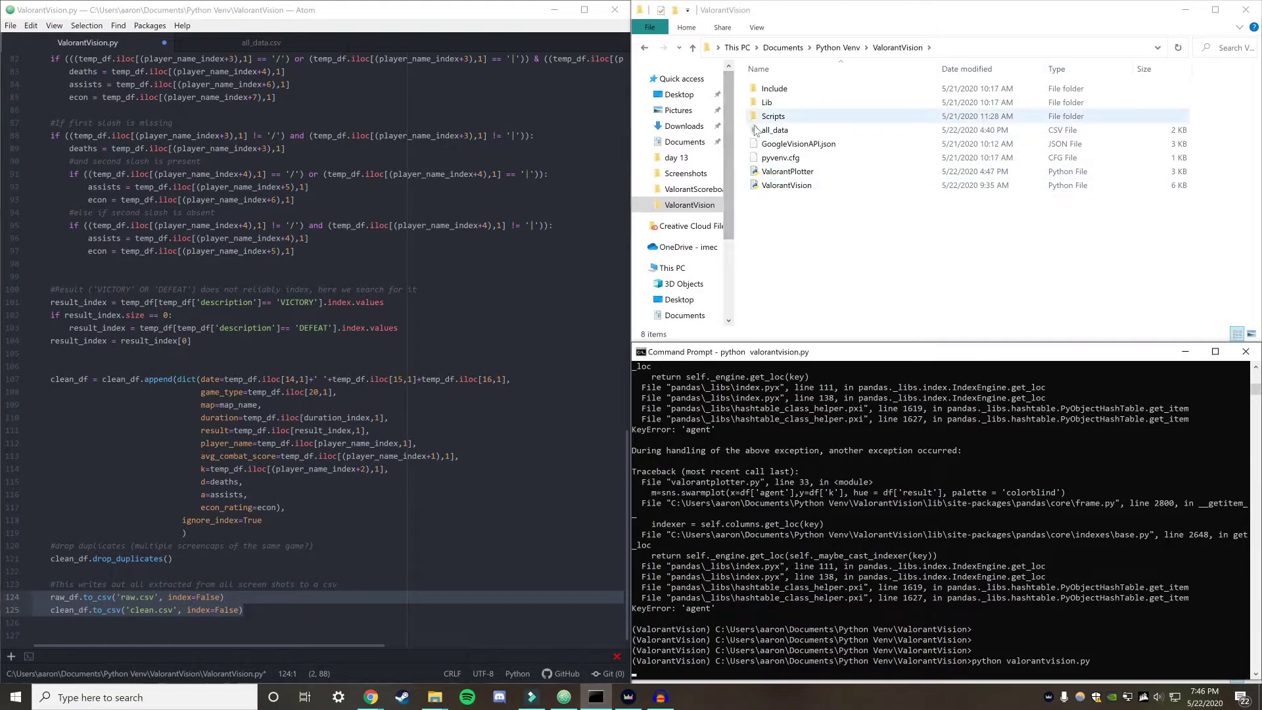
Close all_data.csv in Atom and open the regenerated clean.csv from Explorer
click(297, 44)
click(297, 45)
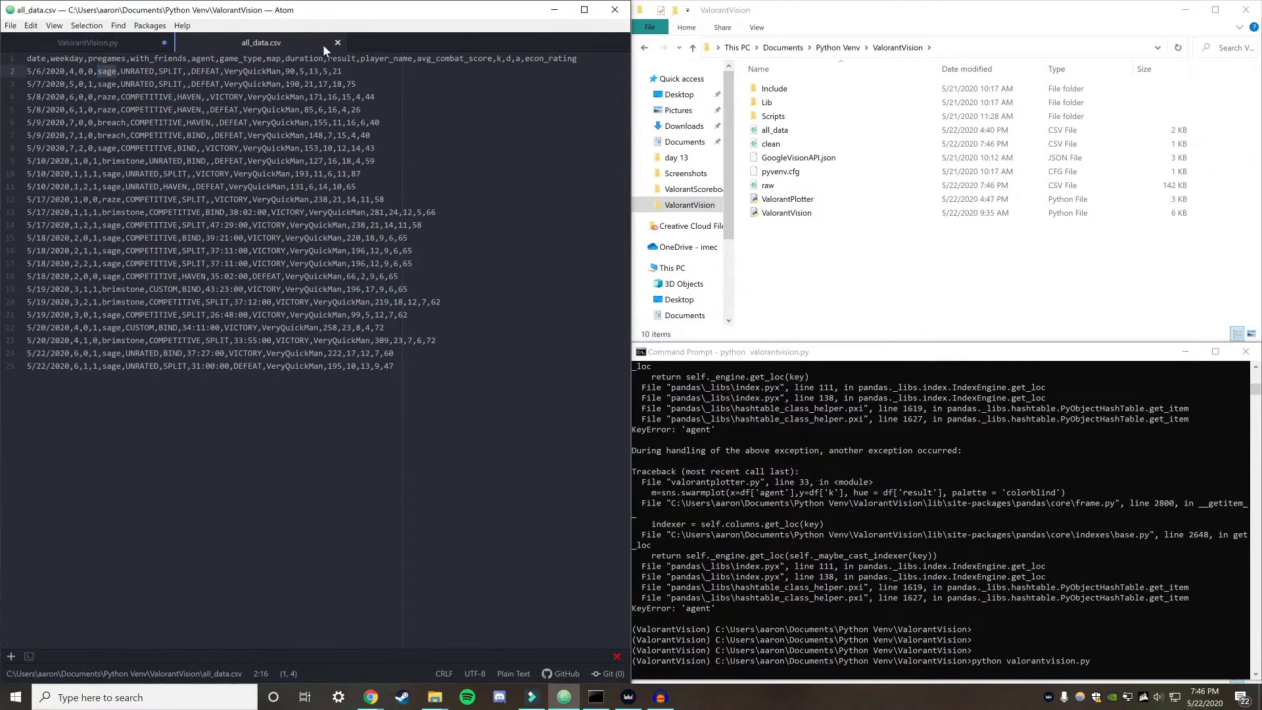
click(338, 42)
click(861, 247)
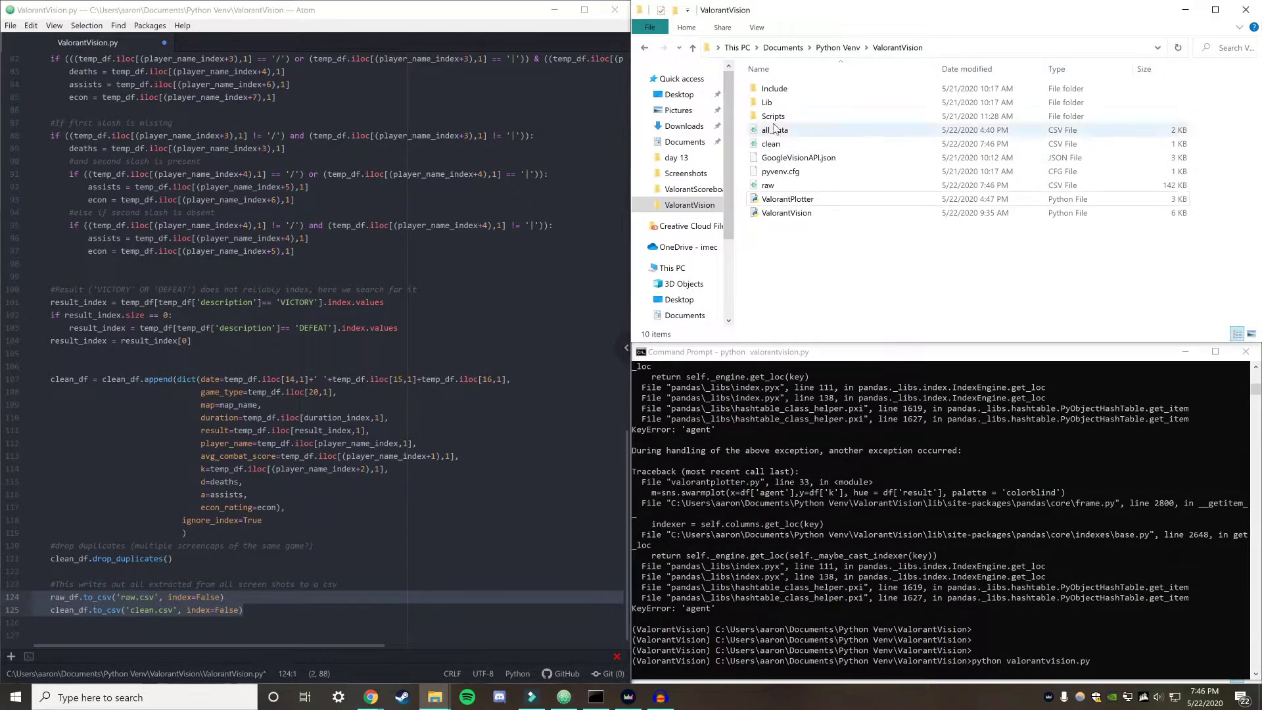
double_click(770, 144)
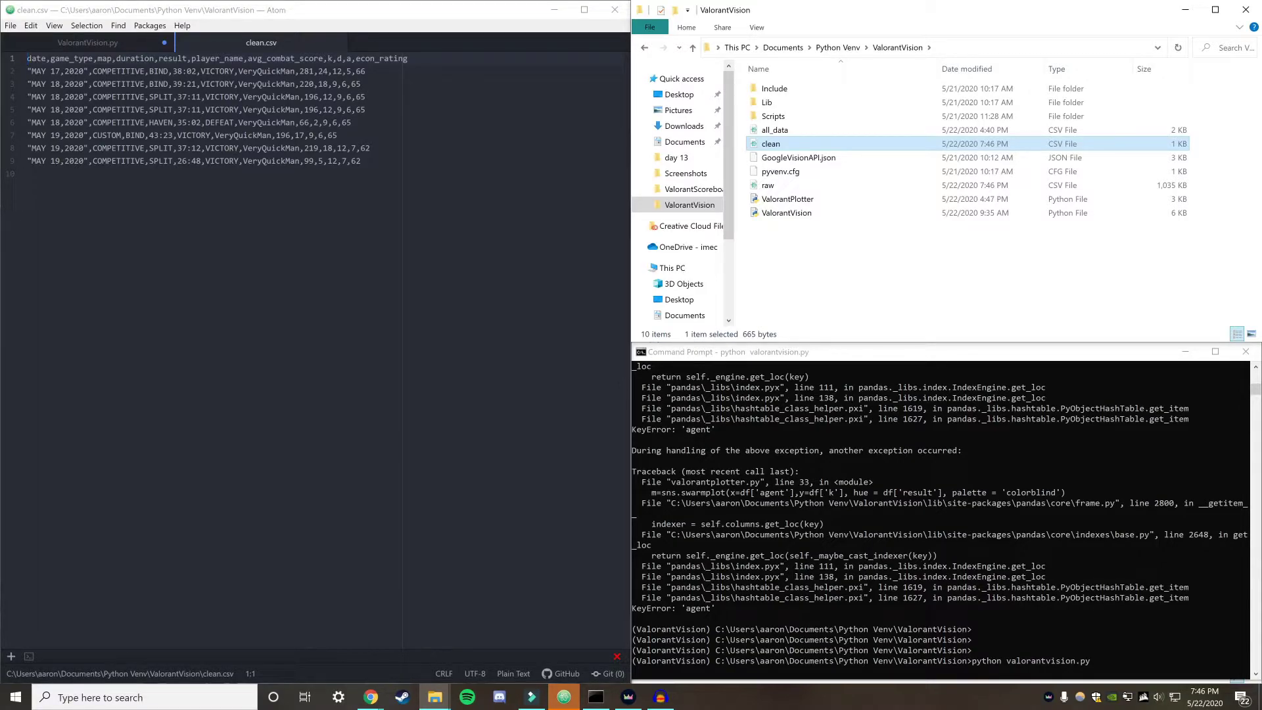
Open raw.csv in Atom to inspect it, then return to clean.csv
click(799, 185)
double_click(798, 185)
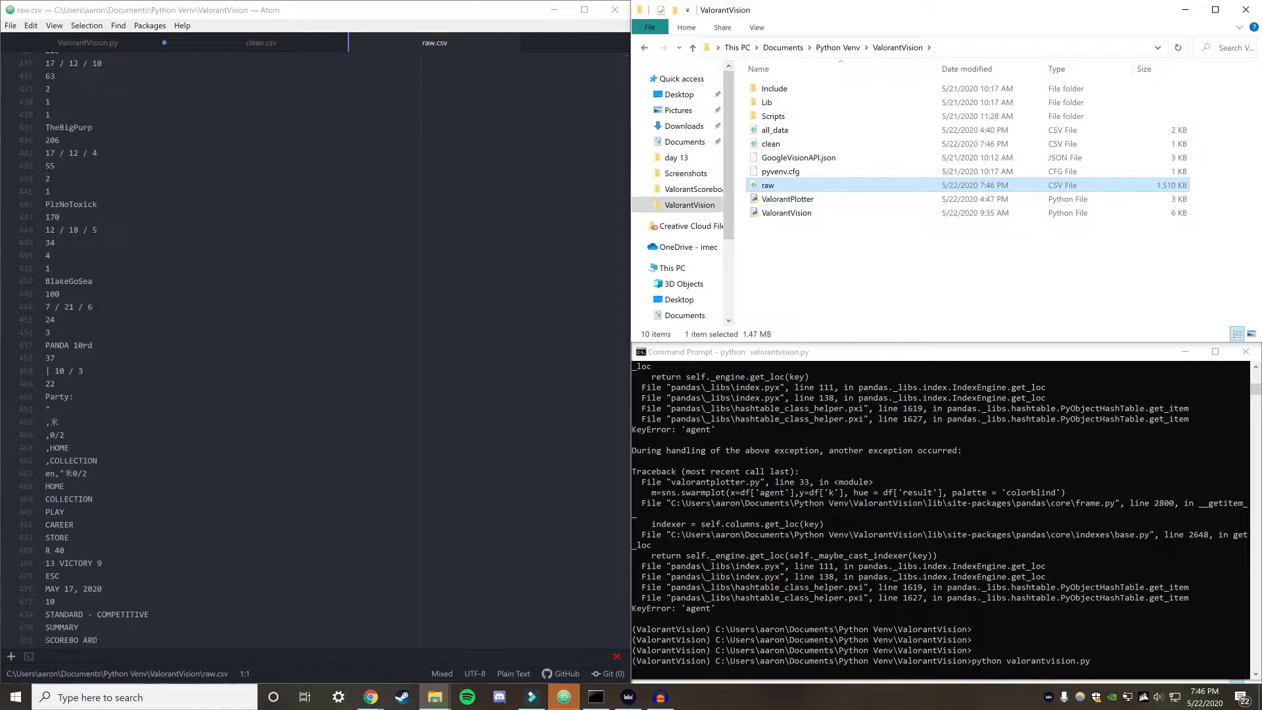
click(238, 46)
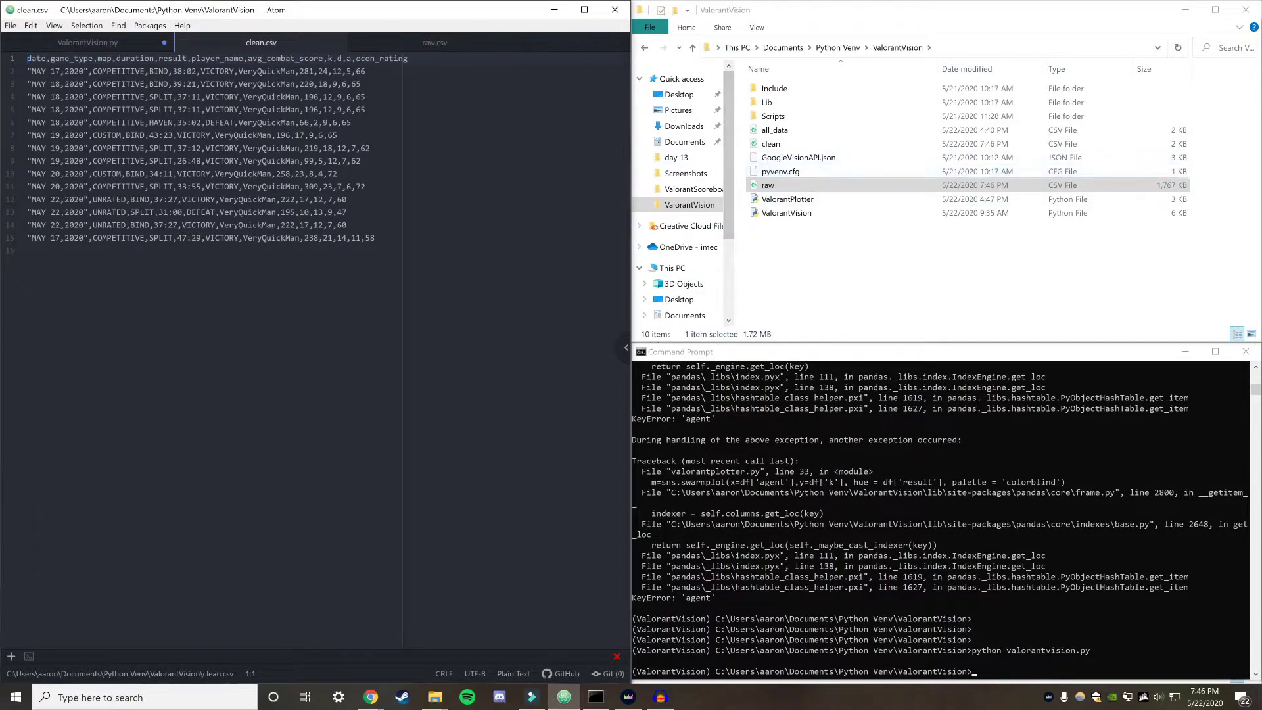
Open all_data.csv in Atom and try highlighting several blocks of its rows
double_click(807, 133)
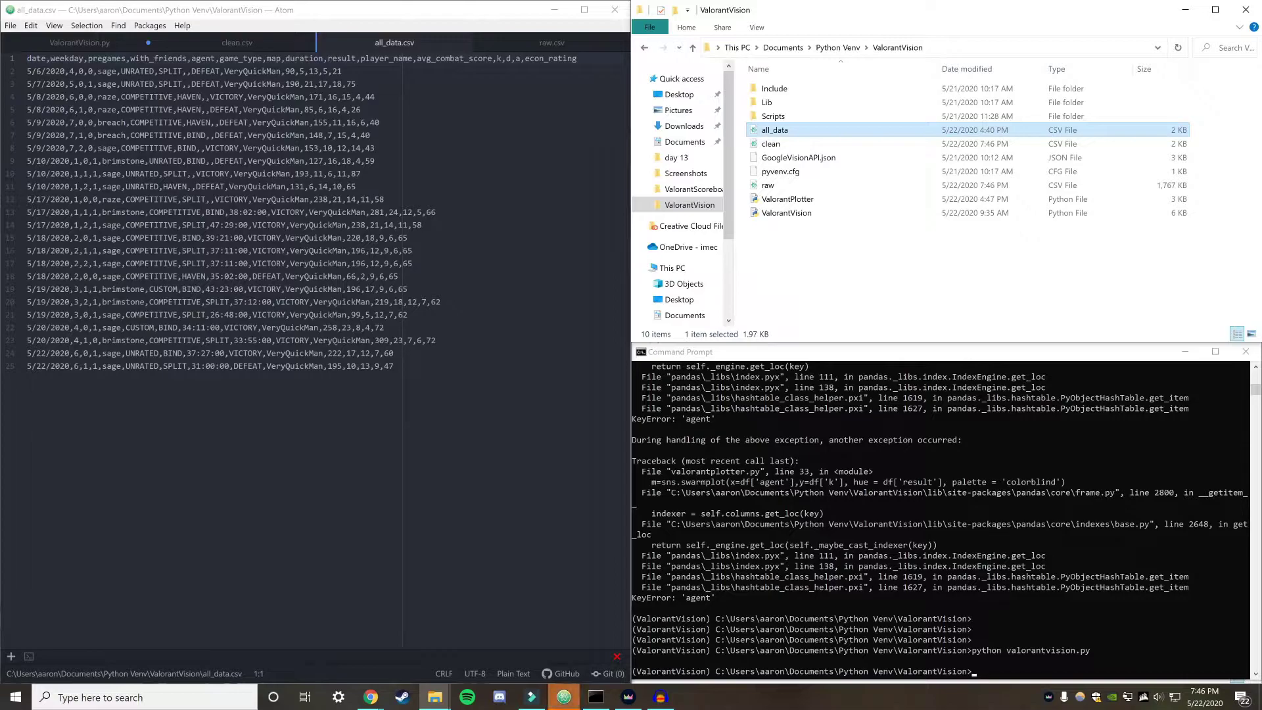
click(155, 122)
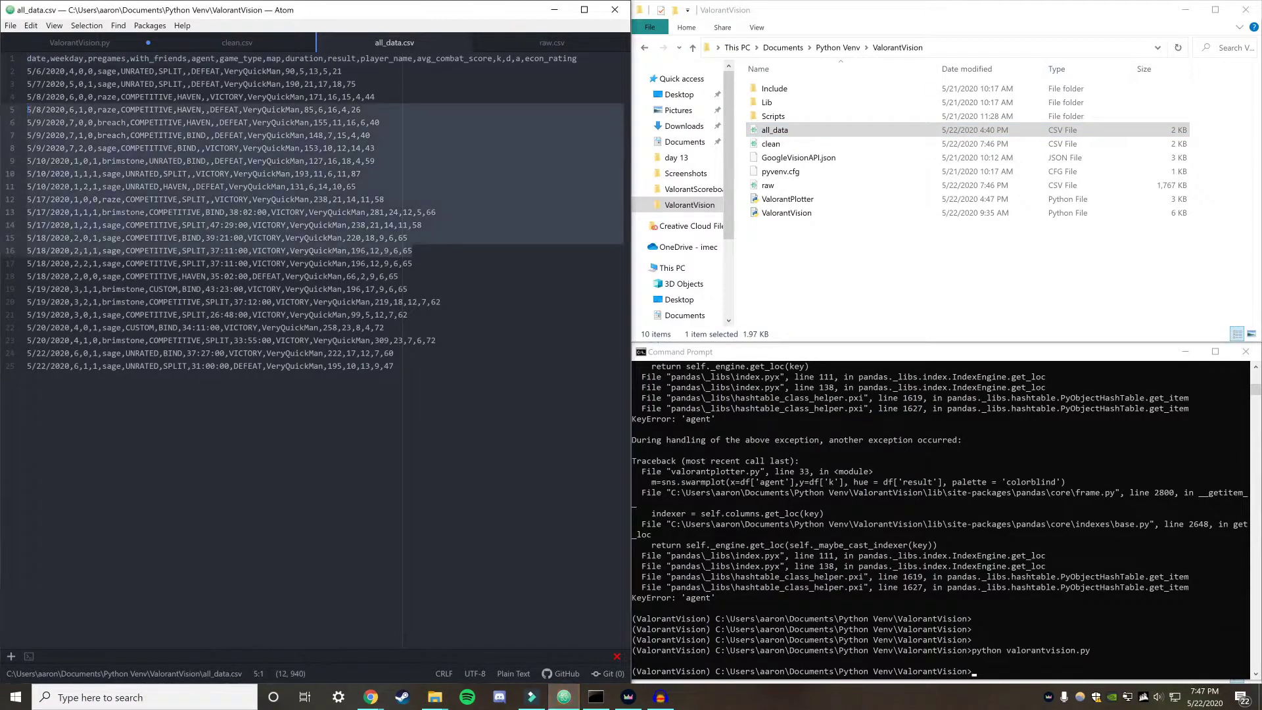
drag(18, 66, 27, 211)
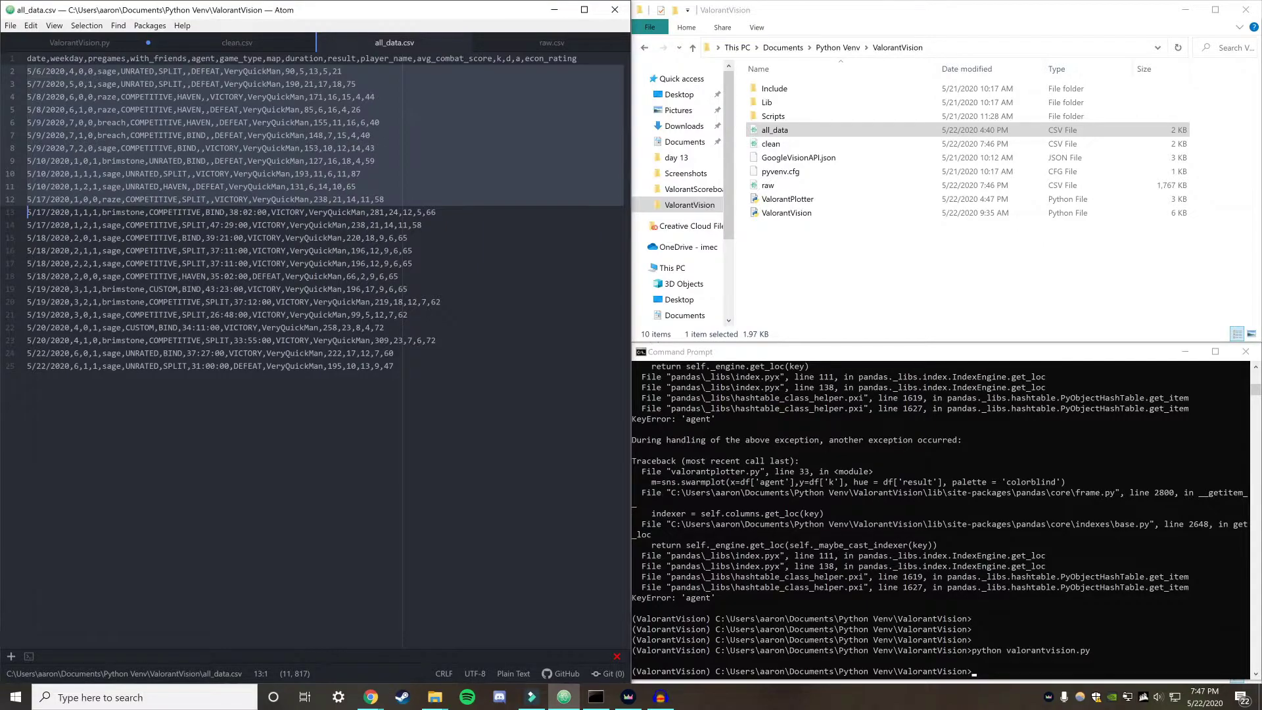
click(408, 238)
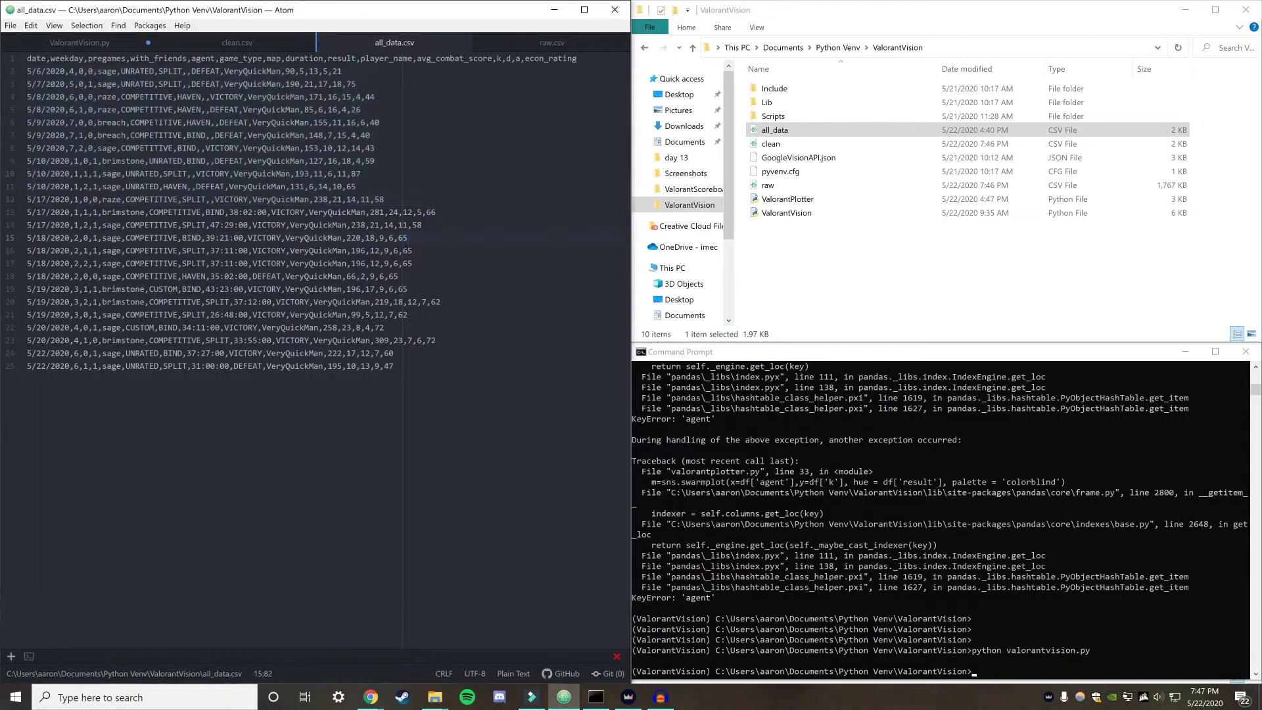
drag(27, 71, 129, 366)
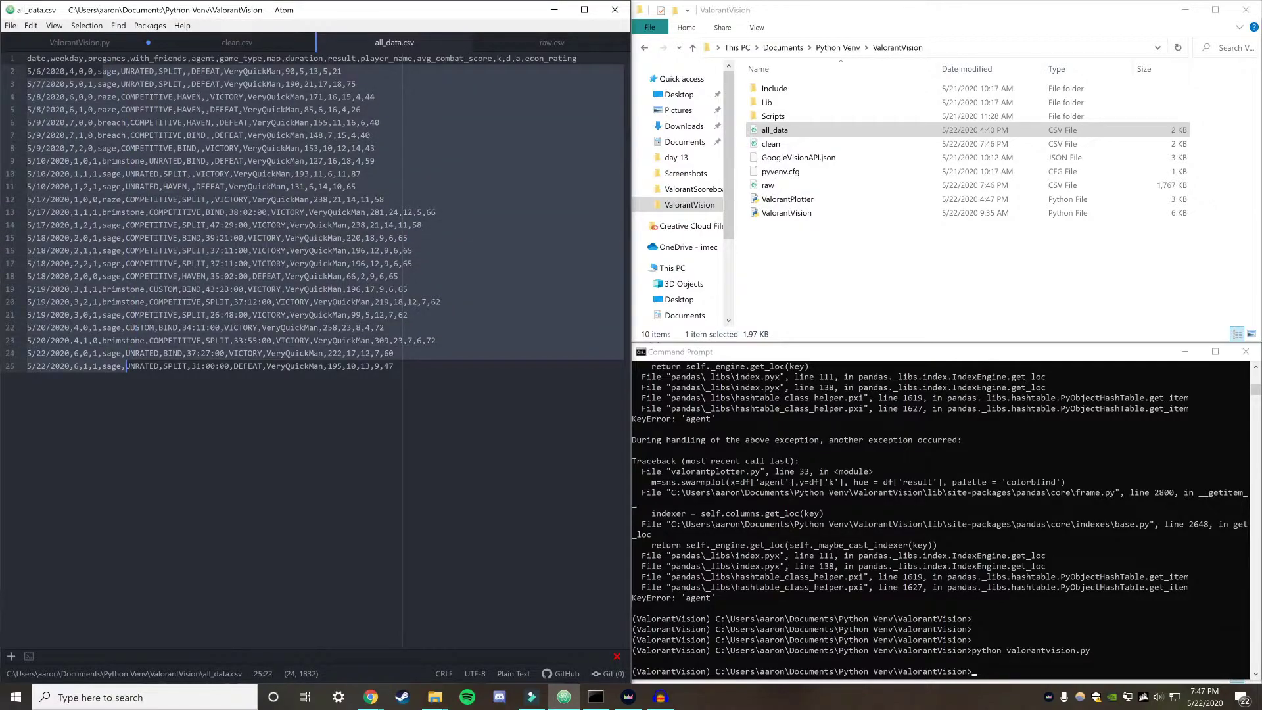
click(129, 96)
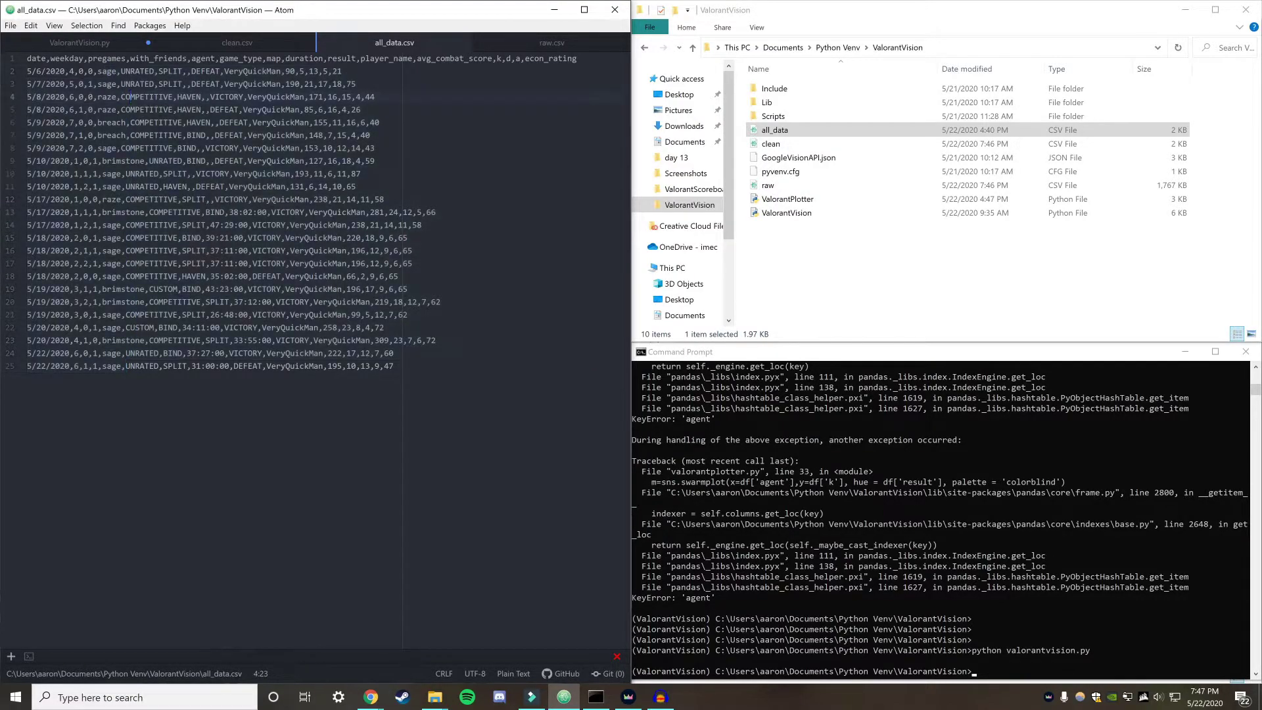
drag(97, 71, 123, 366)
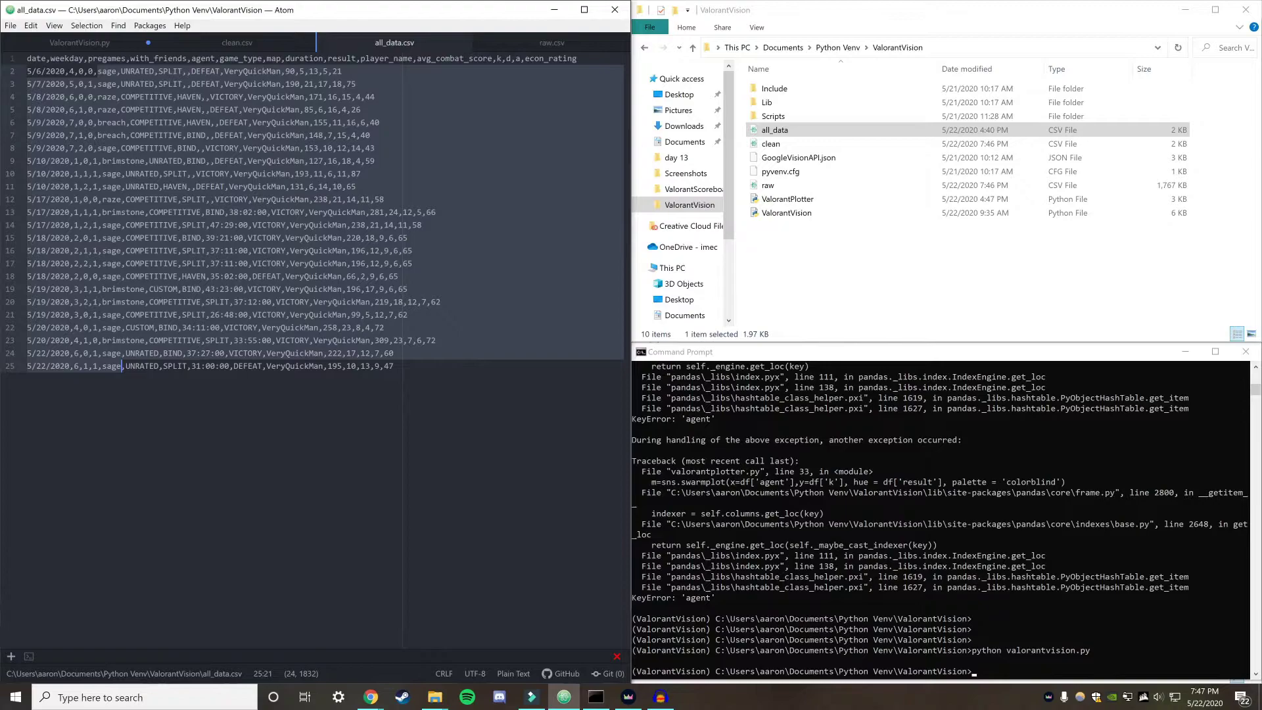
click(376, 161)
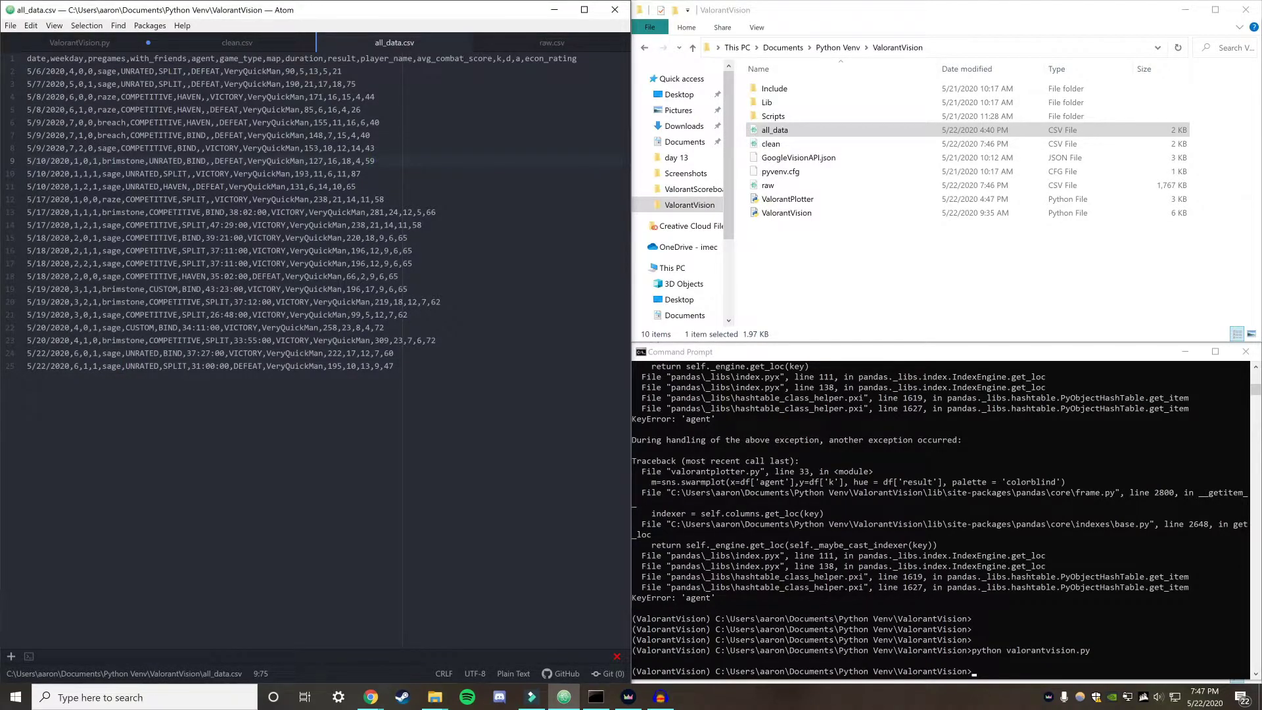
Select the whole all_data table with header, then highlight rows 10–15 in clean.csv
click(795, 129)
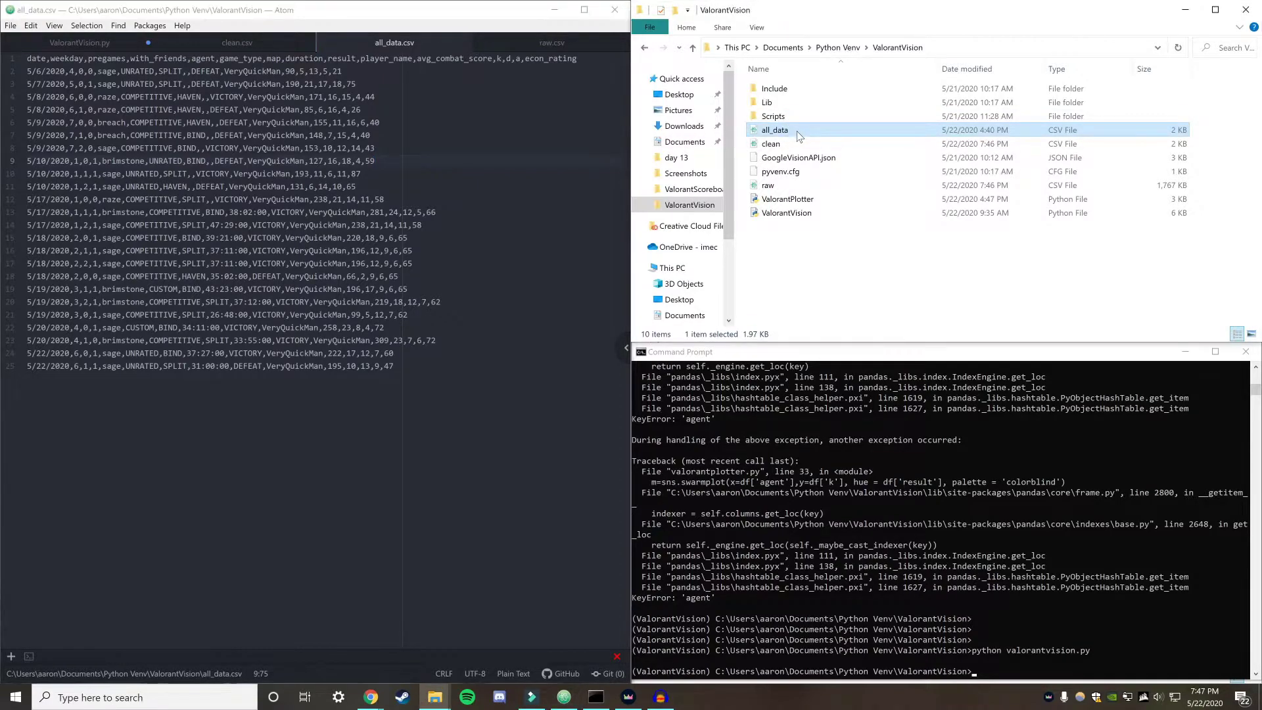
click(799, 274)
drag(421, 394, 3, 22)
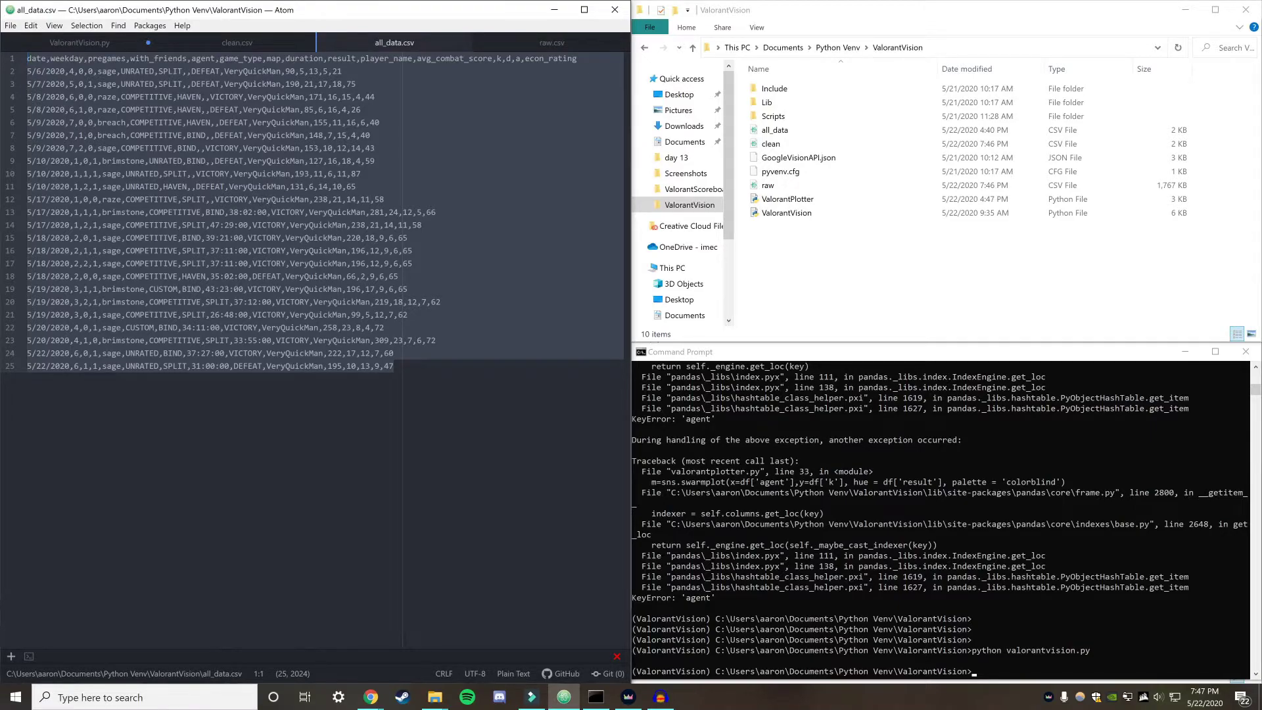
click(264, 48)
click(30, 253)
drag(30, 253, 150, 174)
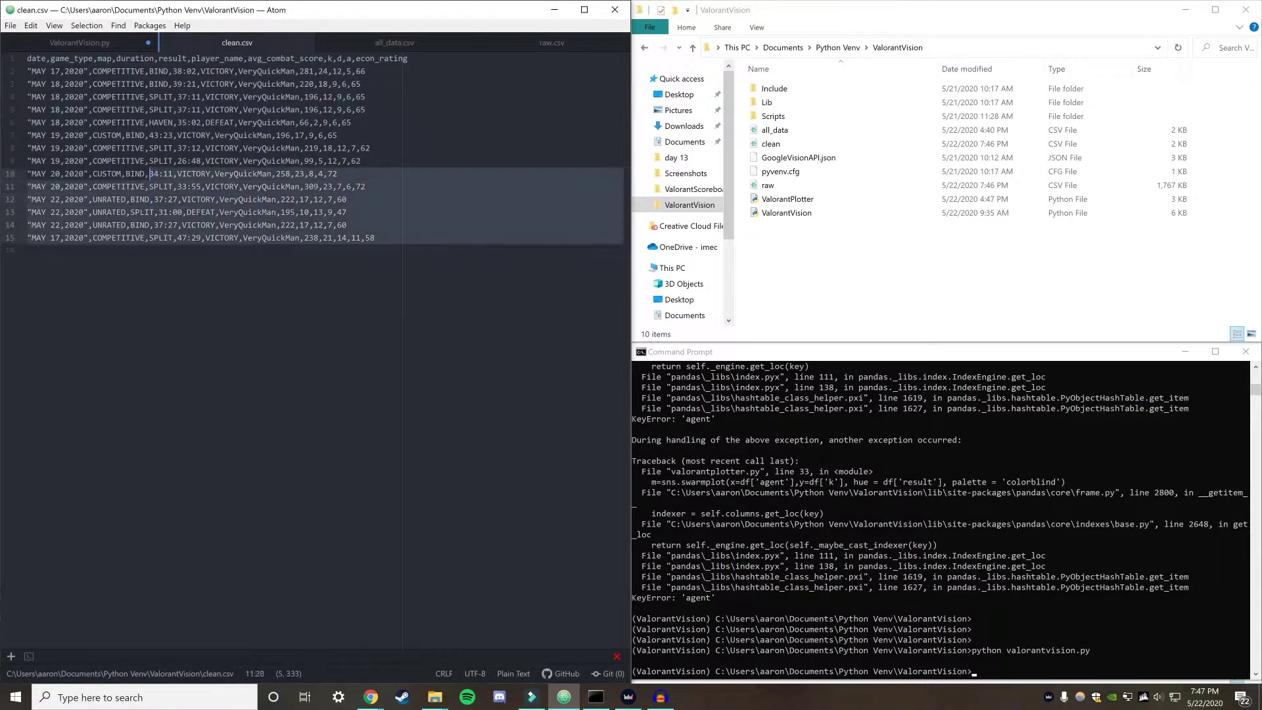
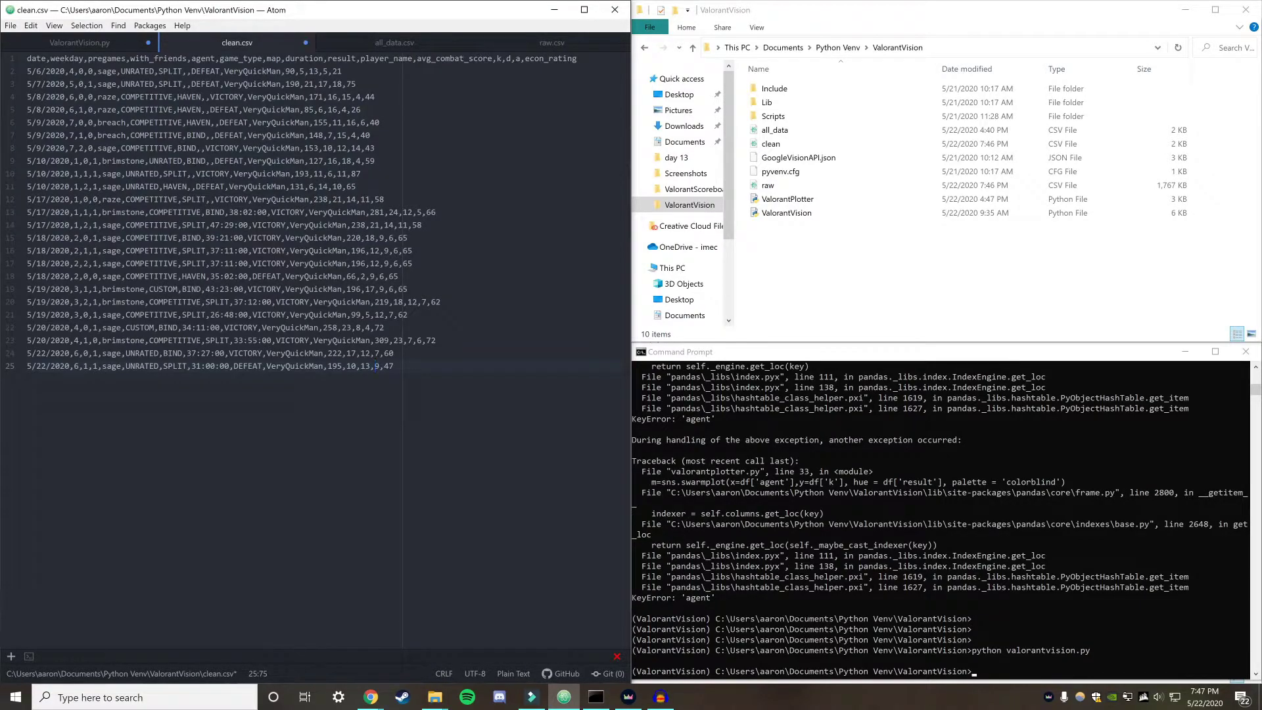
Run the ValorantPlotter script by double-clicking it, then close its console window
click(815, 143)
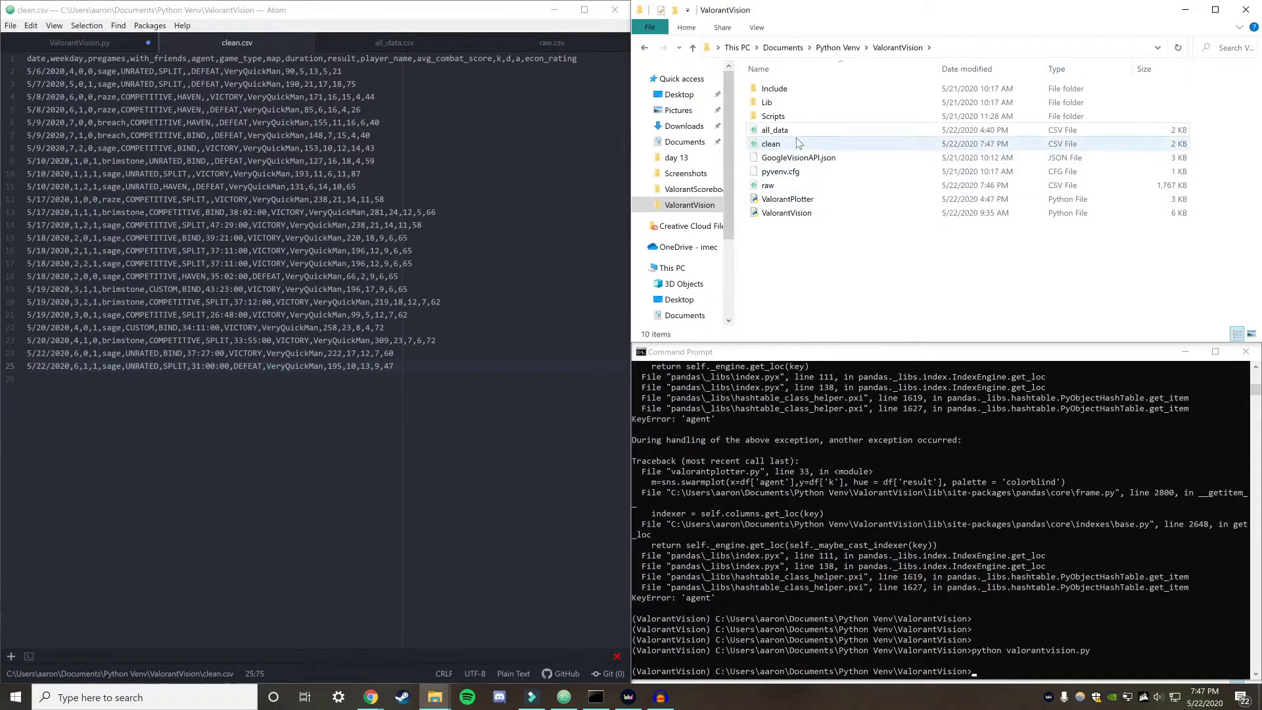
double_click(826, 199)
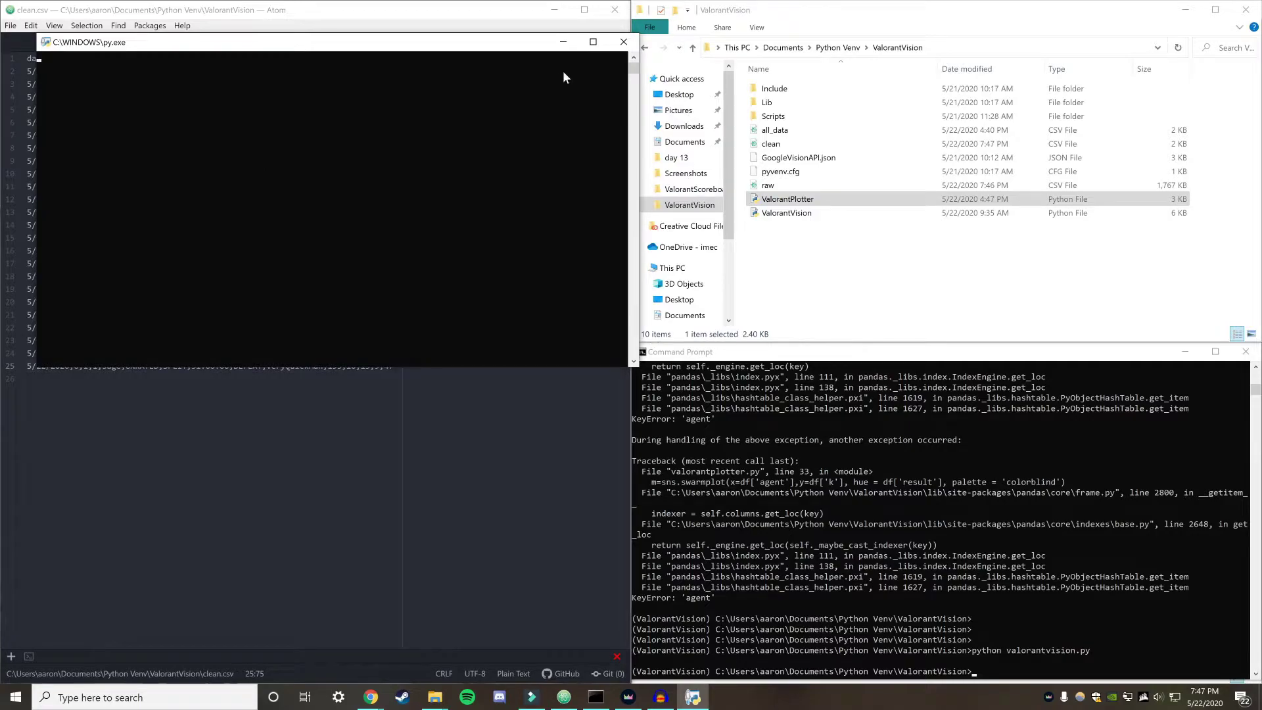
click(623, 42)
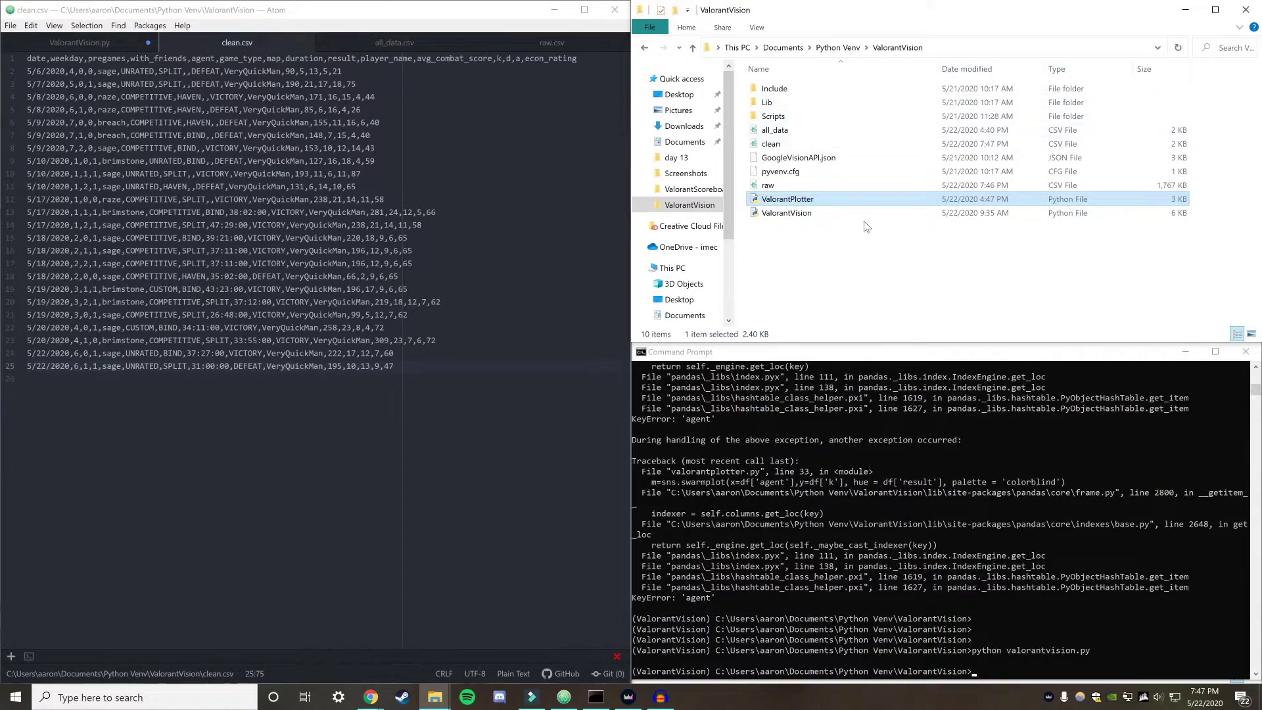
Bring up the Open with program choices for the ValorantPlotter script
click(813, 212)
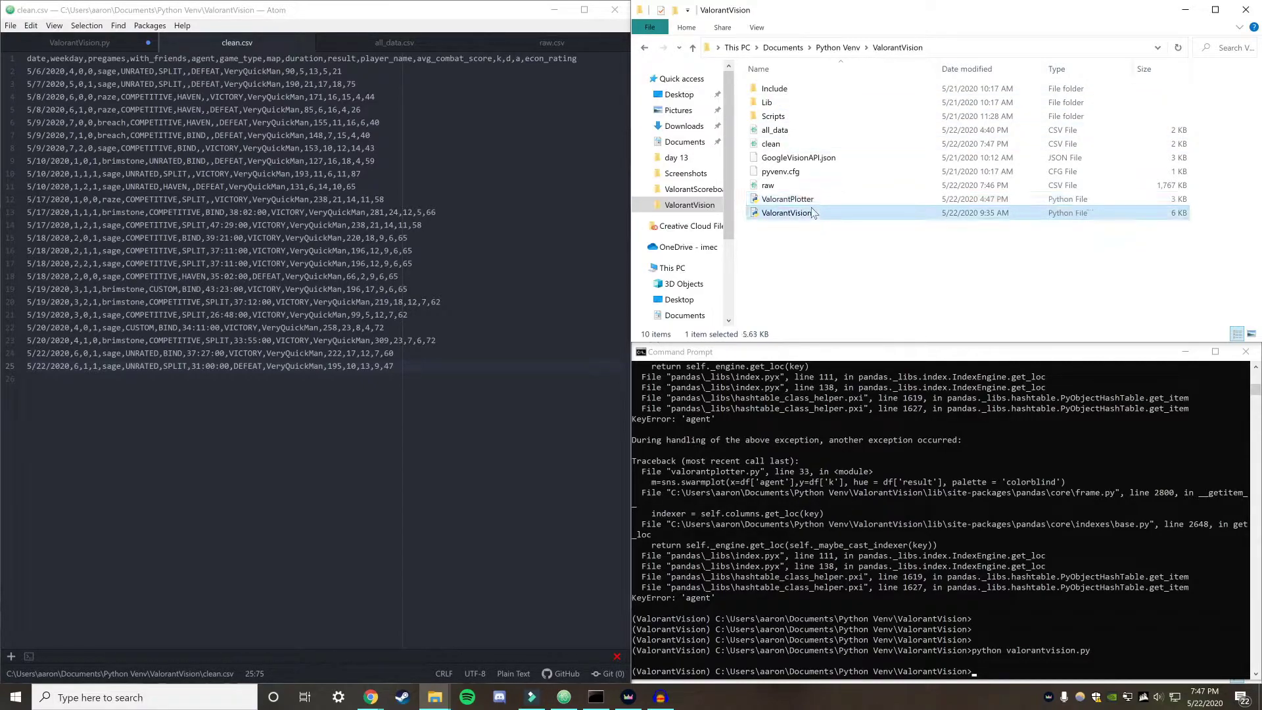
click(815, 199)
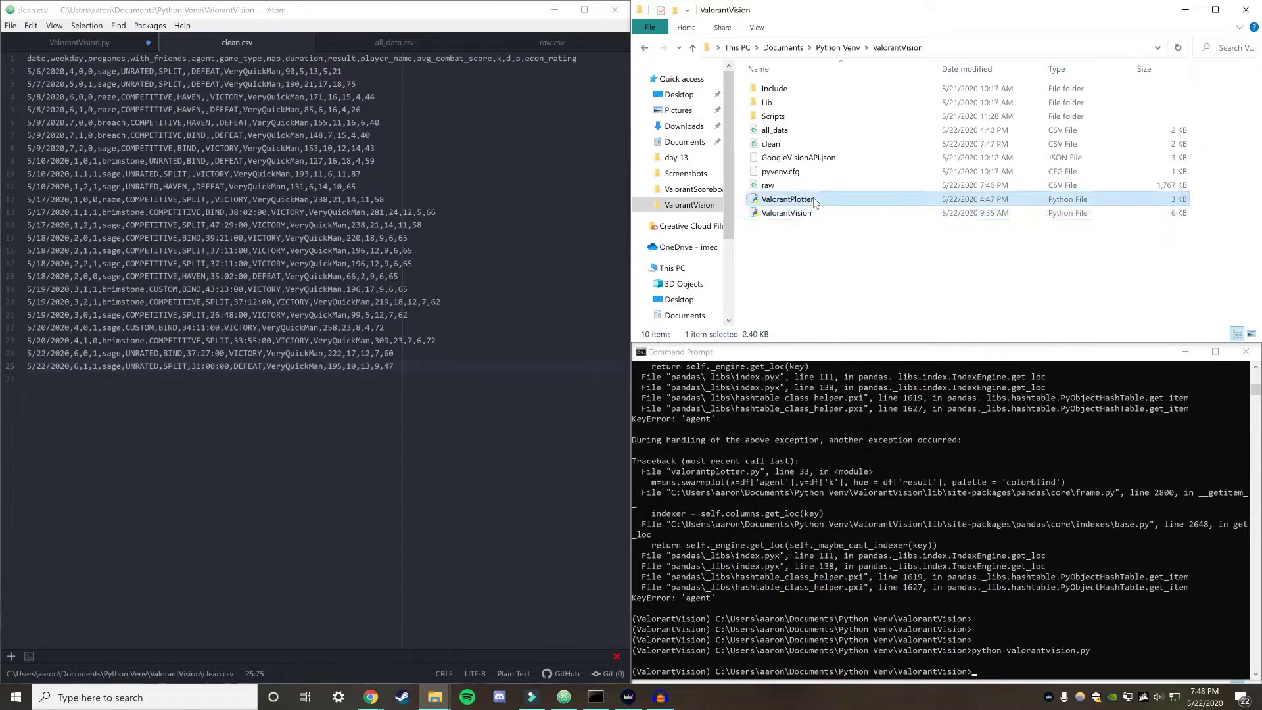
right_click(815, 200)
Open ValorantPlotter.py in Atom and look over its four import lines
mouse_move(892, 281)
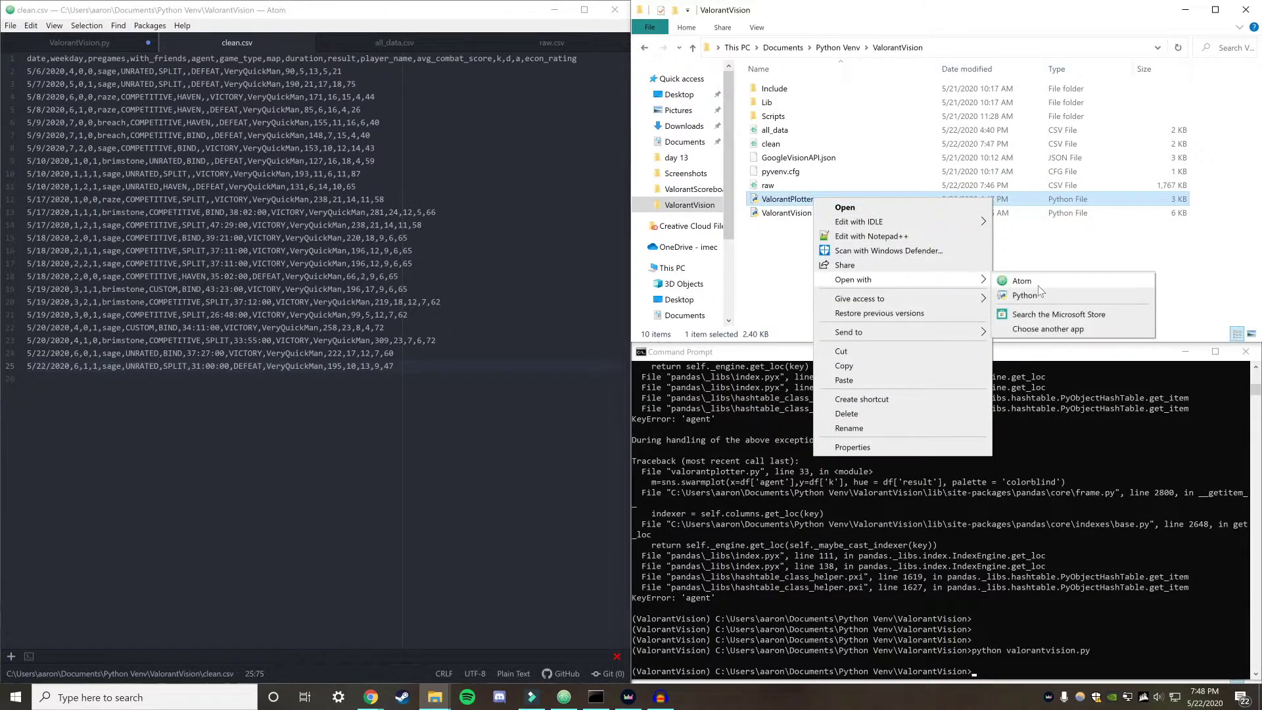
click(1039, 286)
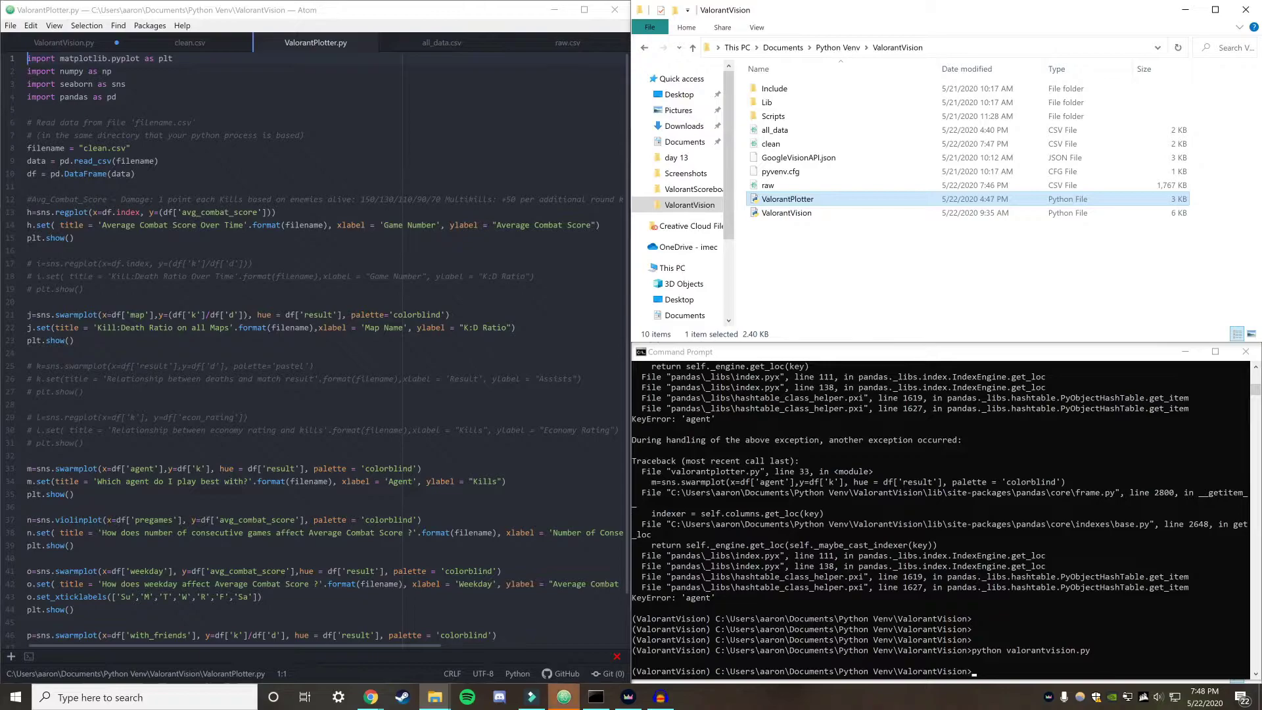
key(shift+Down)
key(shift+Down)
key(shift+Down)
key(shift+Down)
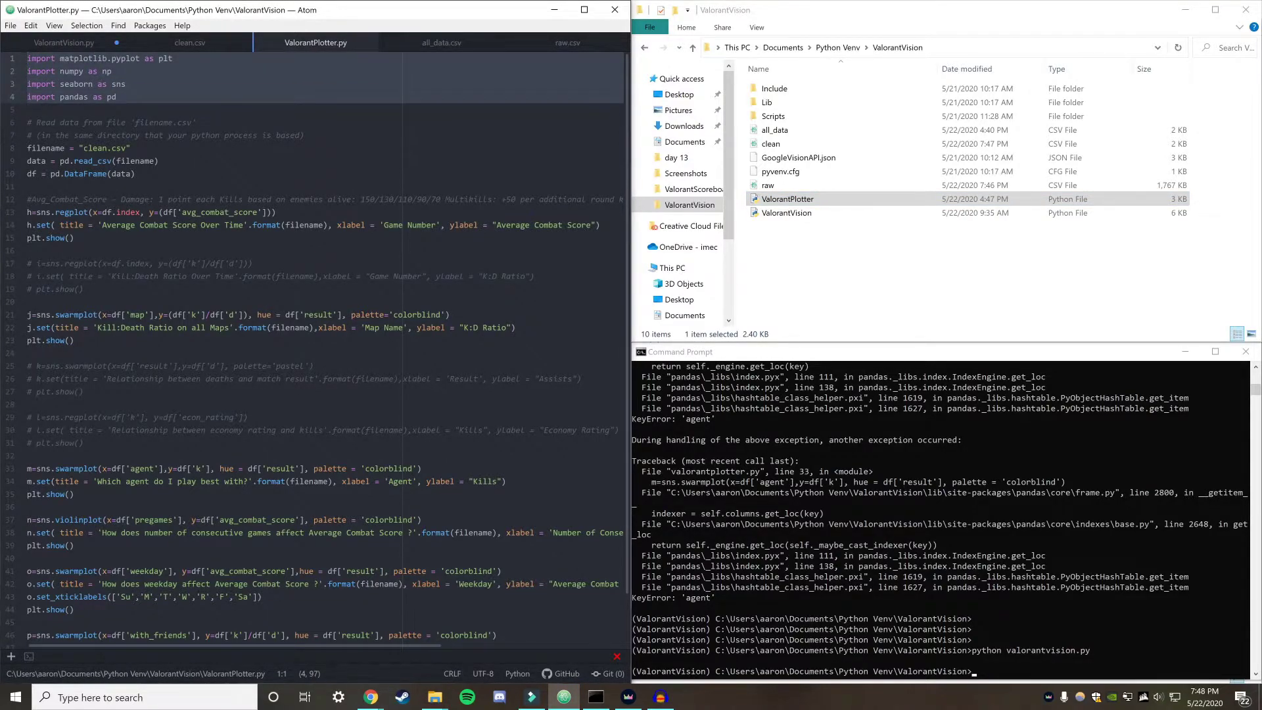
scroll(315, 346, down, 1)
scroll(315, 346, up, 1)
In the command prompt, rerun the previous command as python valorantplotter.py
click(973, 534)
key(Up)
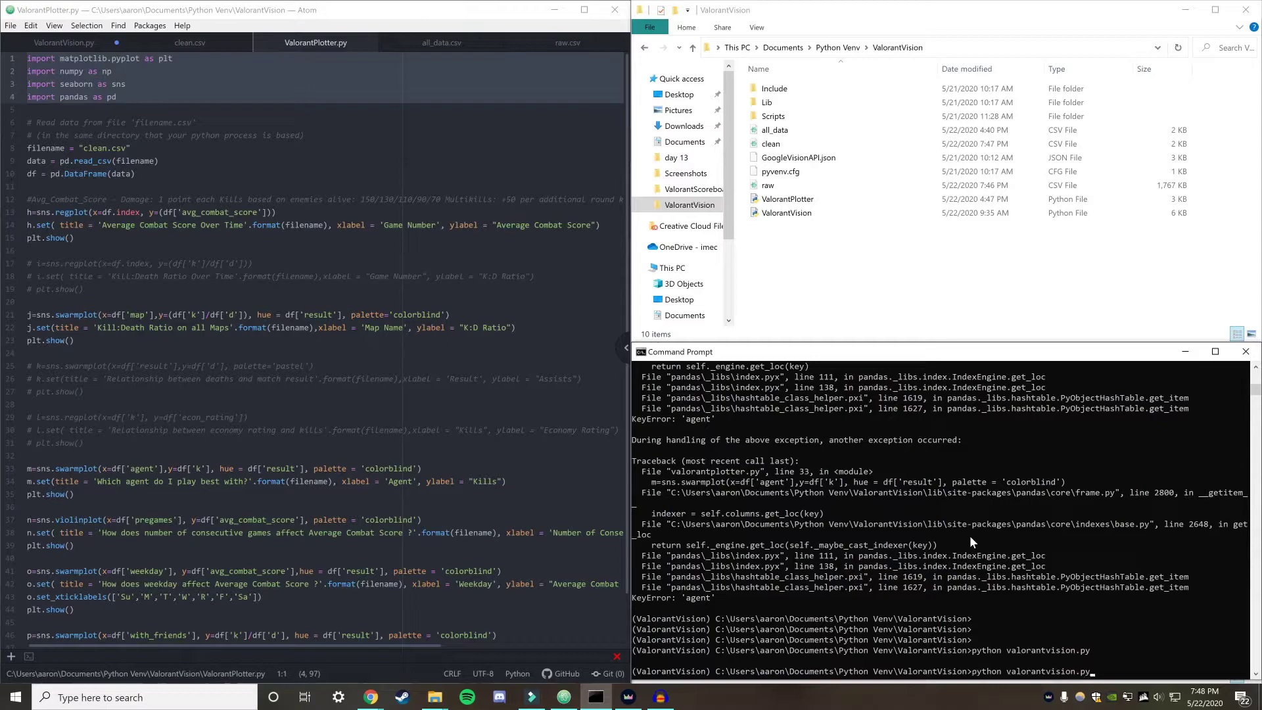
key(BackSpace)
key(BackSpace)
key(BackSpace)
key(BackSpace)
key(BackSpace)
key(BackSpace)
key(BackSpace)
key(BackSpace)
key(BackSpace)
text(plotter.py)
key(Return)
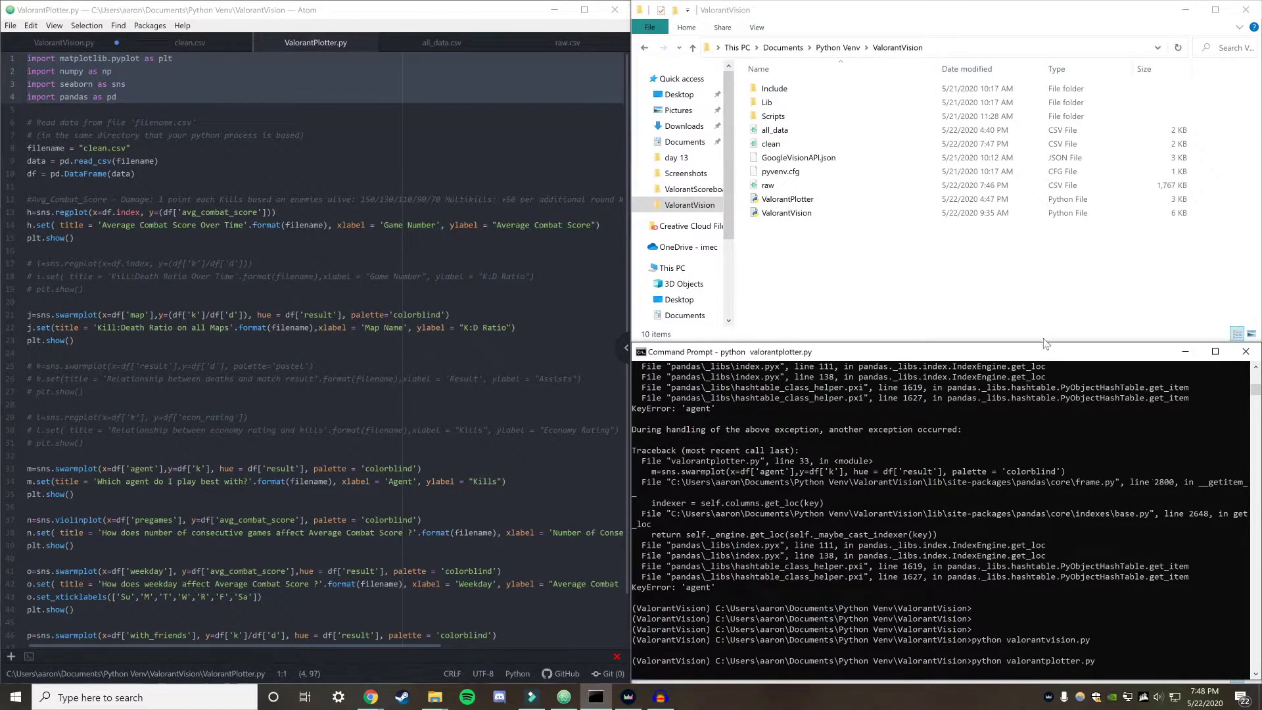
Move the Average Combat Score Over Time figure window up-left and enlarge it
drag(334, 111, 276, 53)
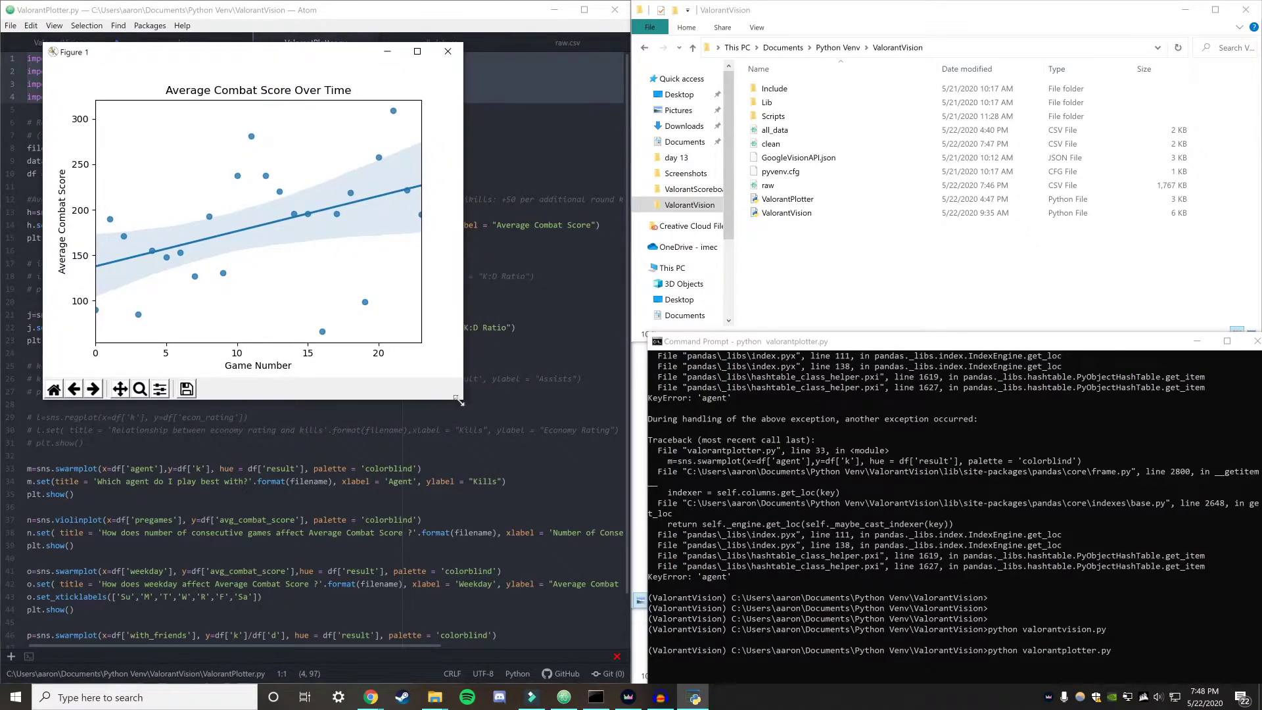
drag(460, 400, 888, 599)
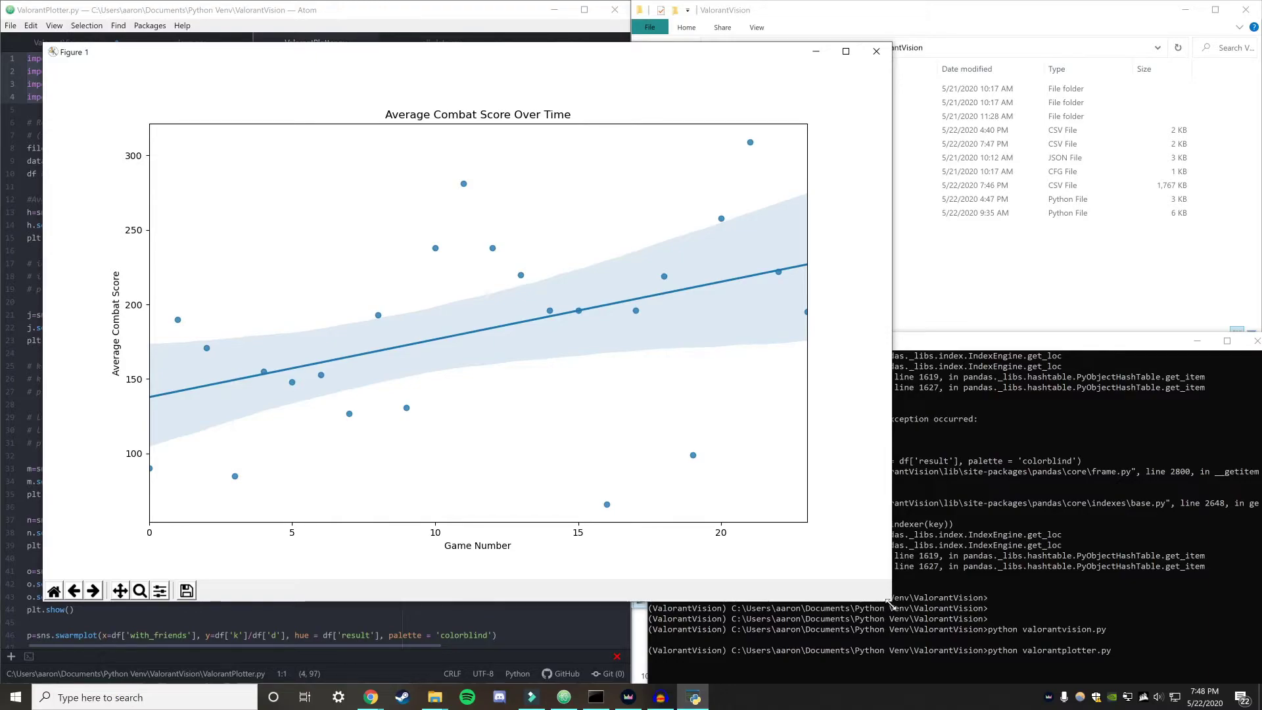
drag(889, 602, 1057, 645)
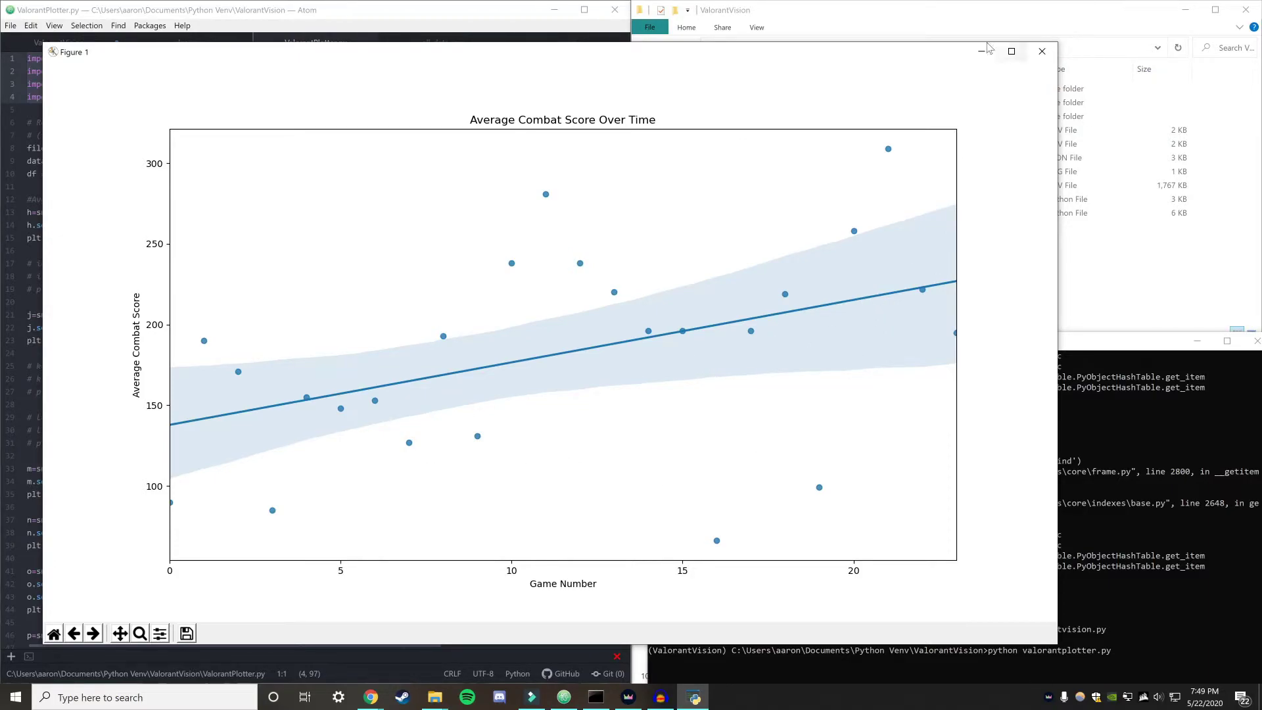
drag(814, 53, 833, 46)
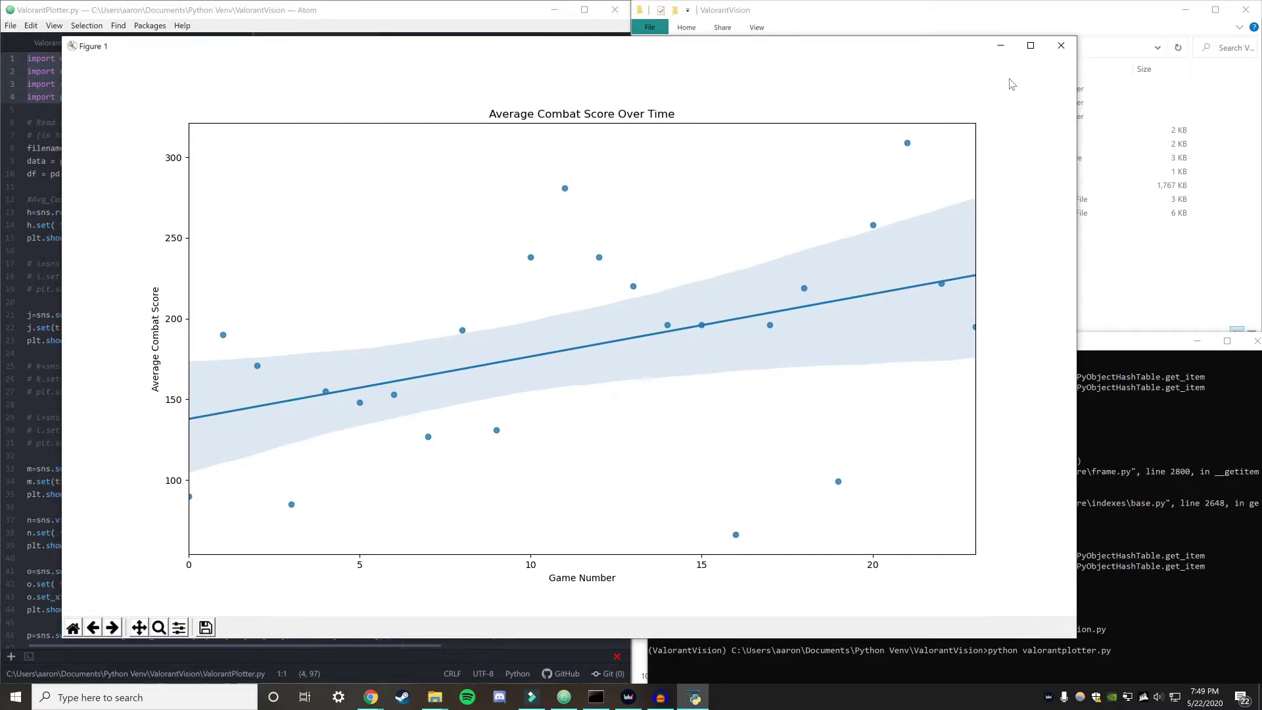
Close the combat score figure, then move up and enlarge the Kill:Death Ratio swarm plot
click(1060, 45)
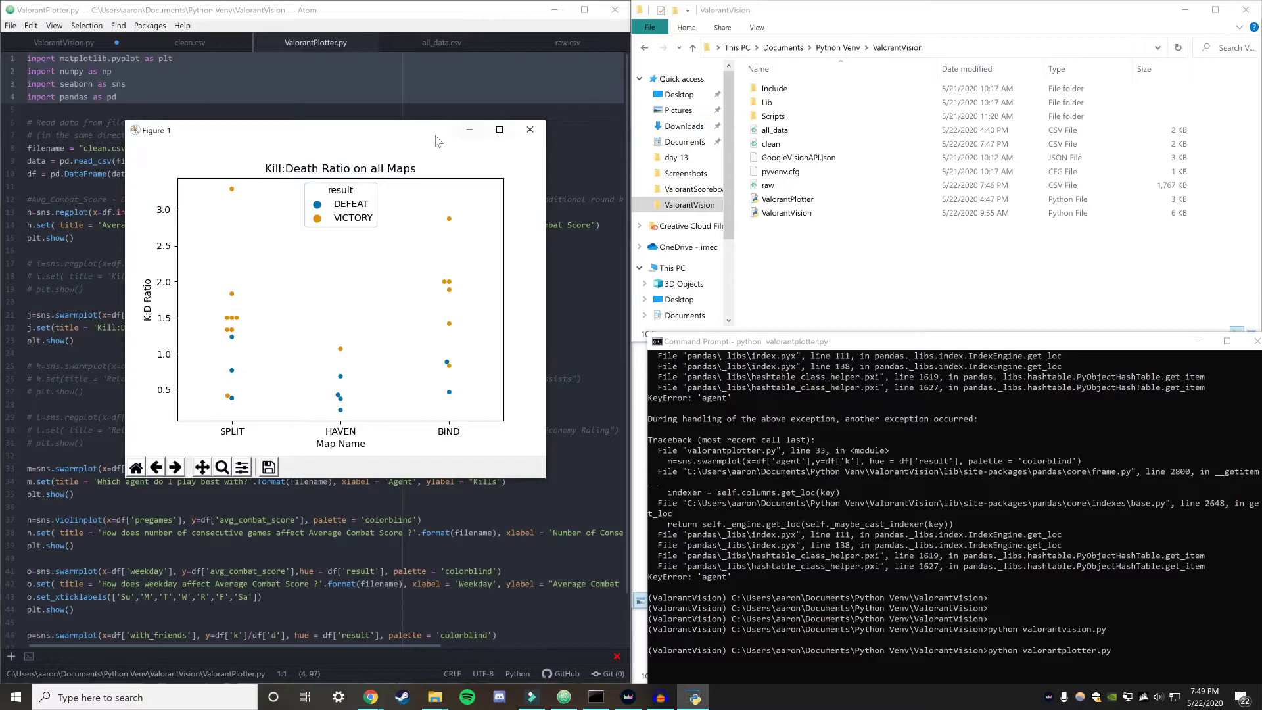
drag(435, 136, 458, 59)
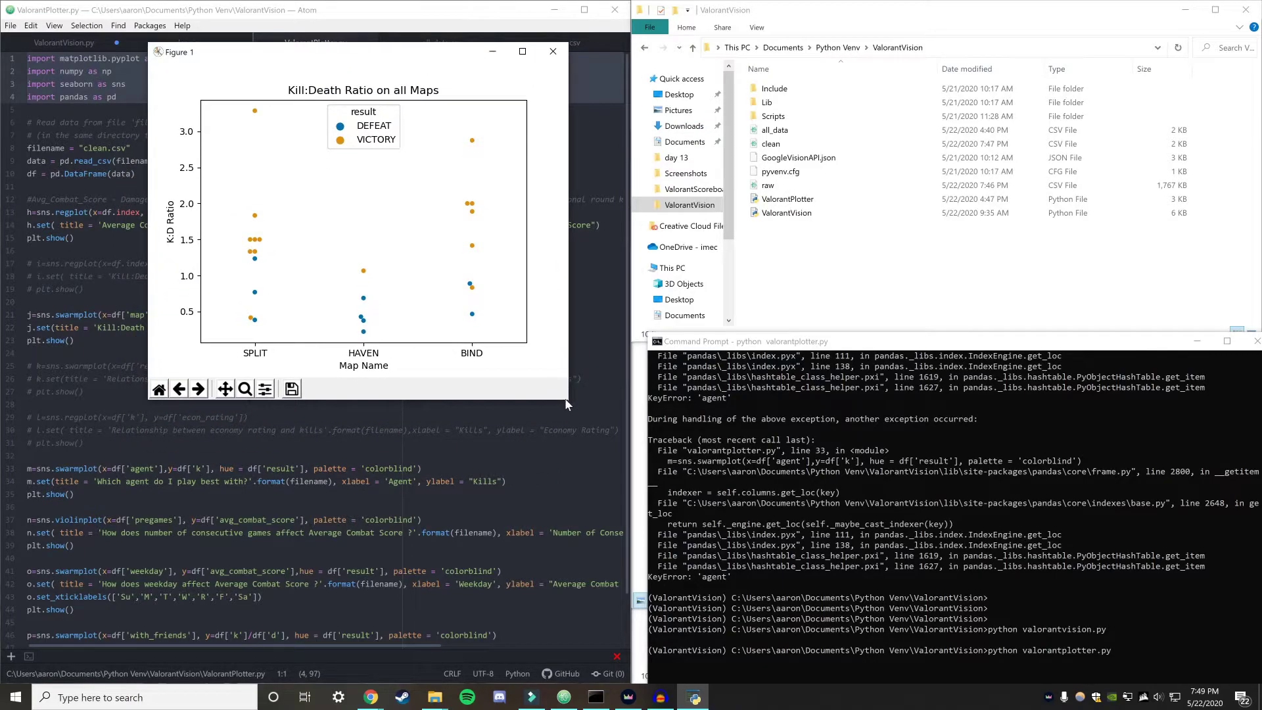
drag(565, 402, 929, 602)
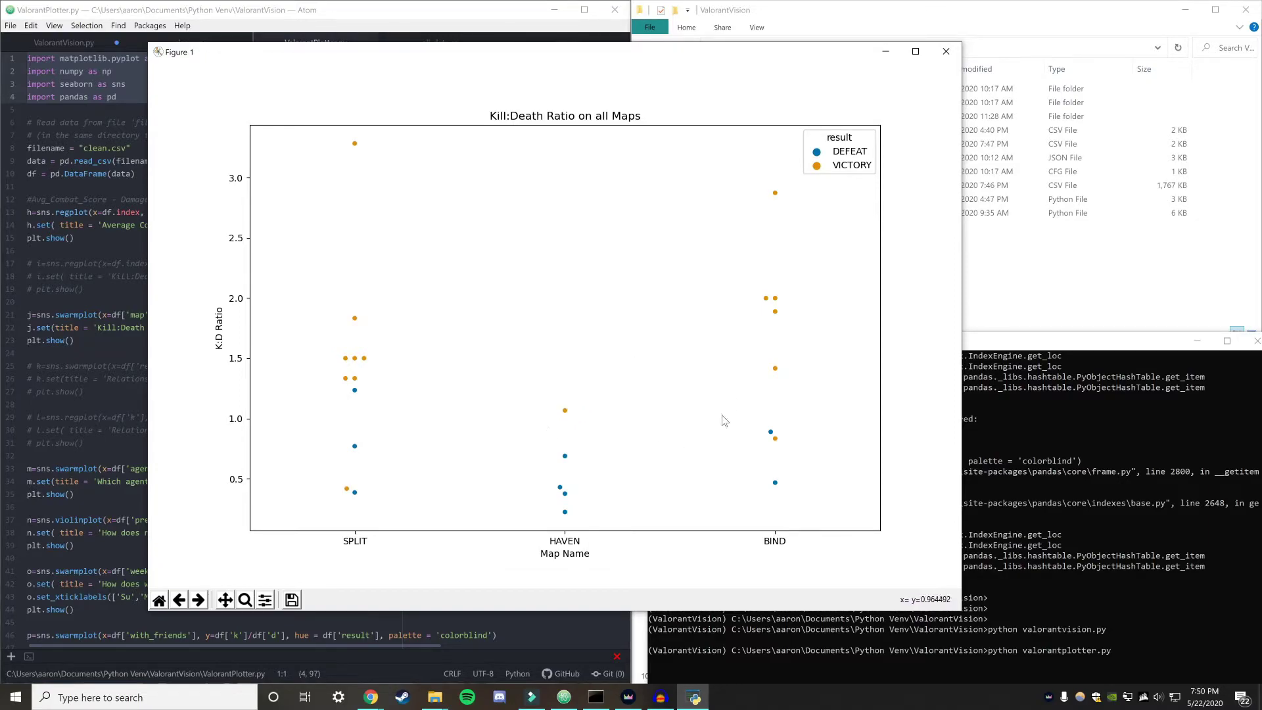
Close the K:D figure, enlarge the 'Which agent do I play best with?' plot, then close it
click(954, 58)
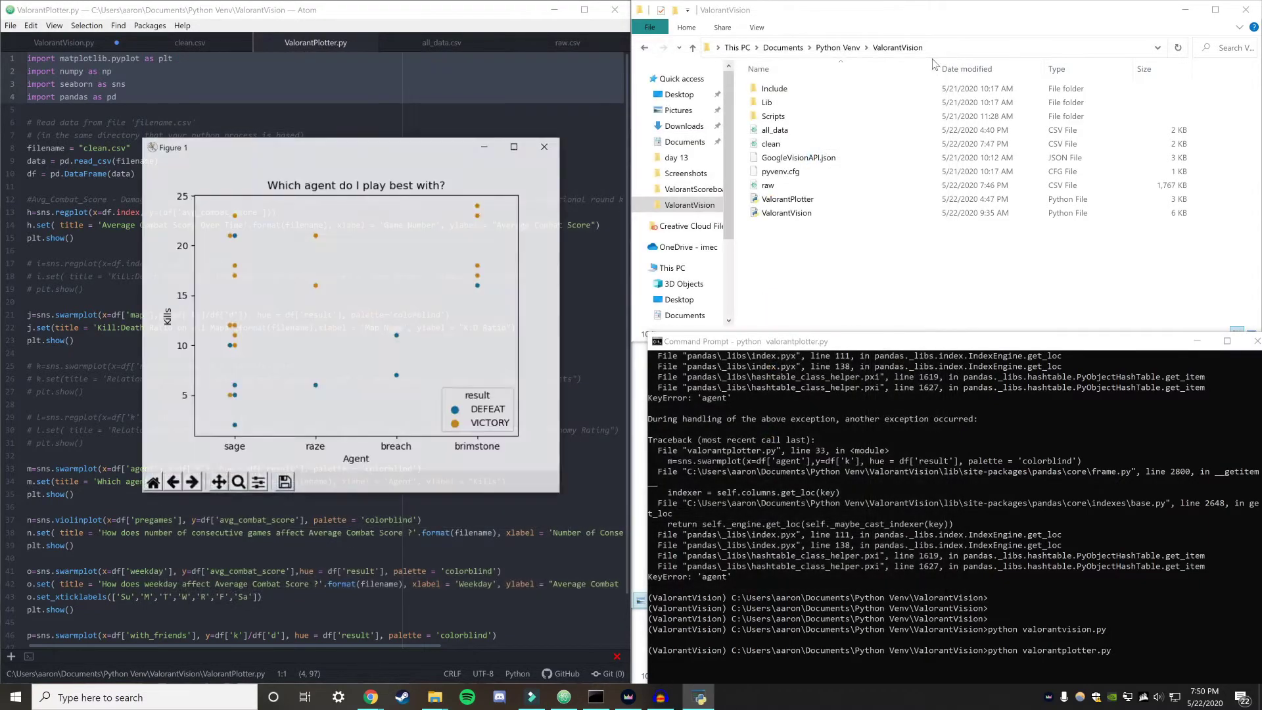
drag(433, 157, 420, 50)
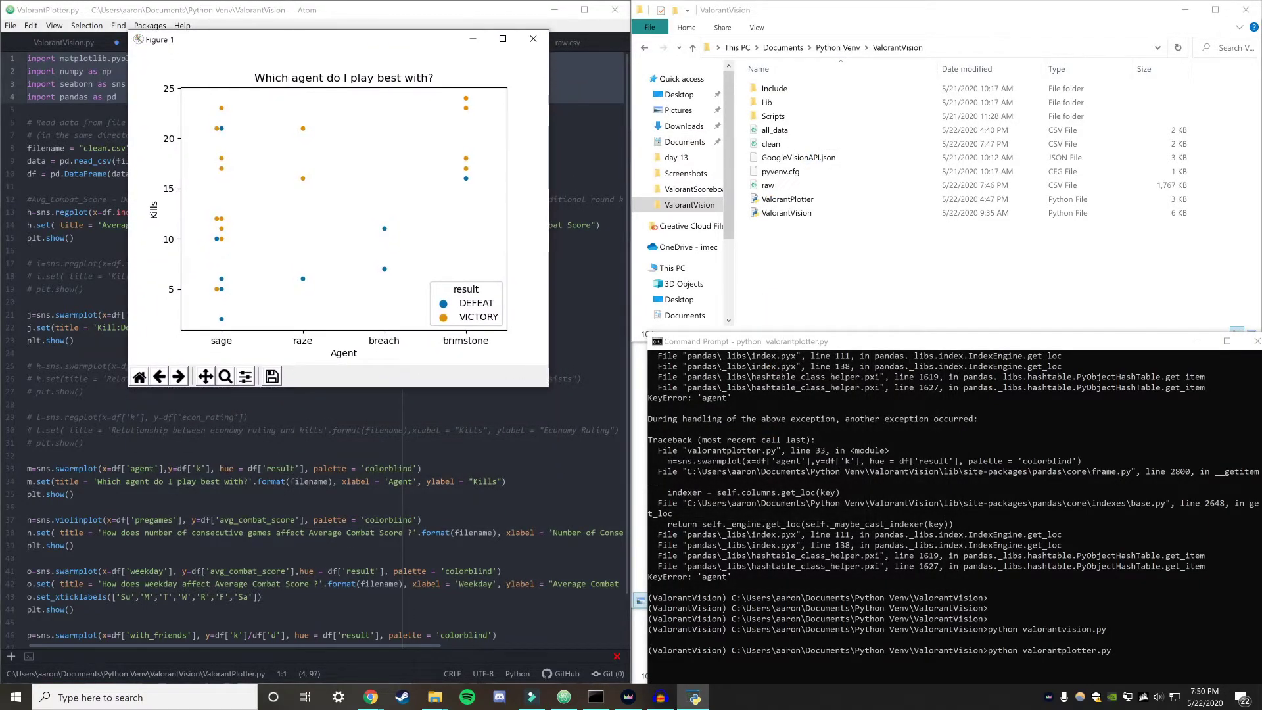
drag(546, 390, 945, 611)
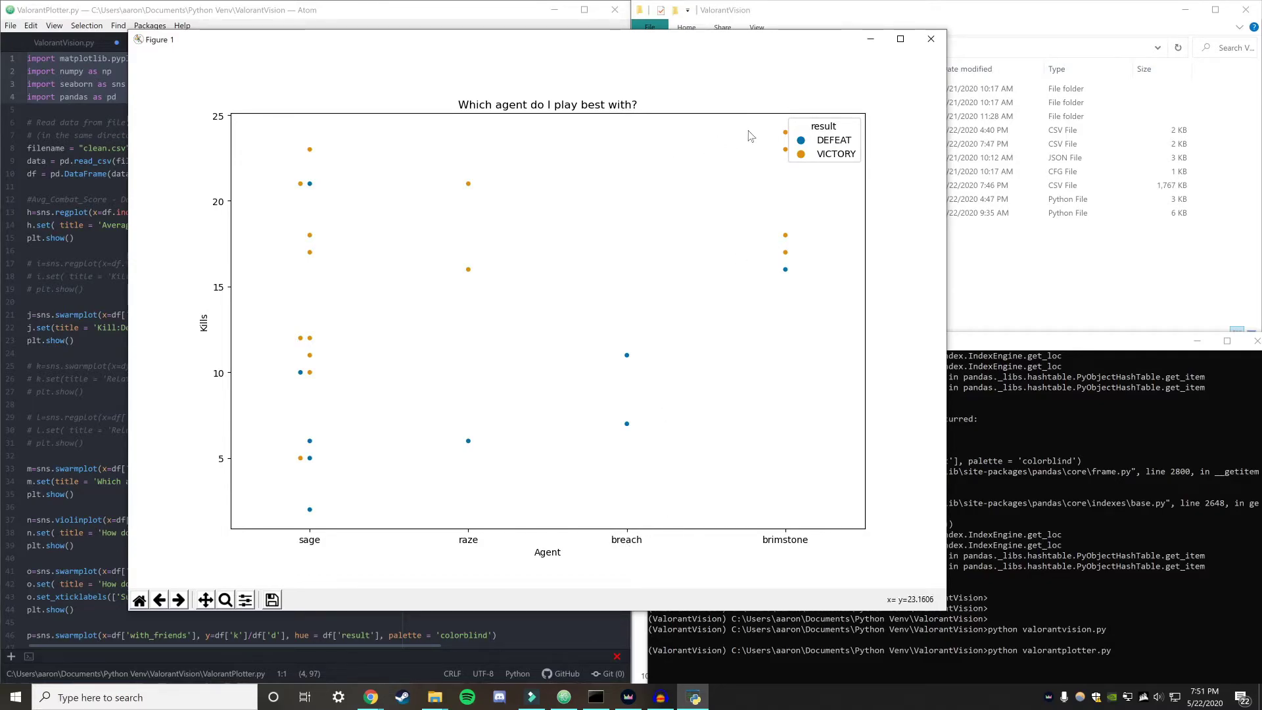
click(930, 39)
Drag the consecutive-games violin plot window up and enlarge it
drag(412, 175, 396, 48)
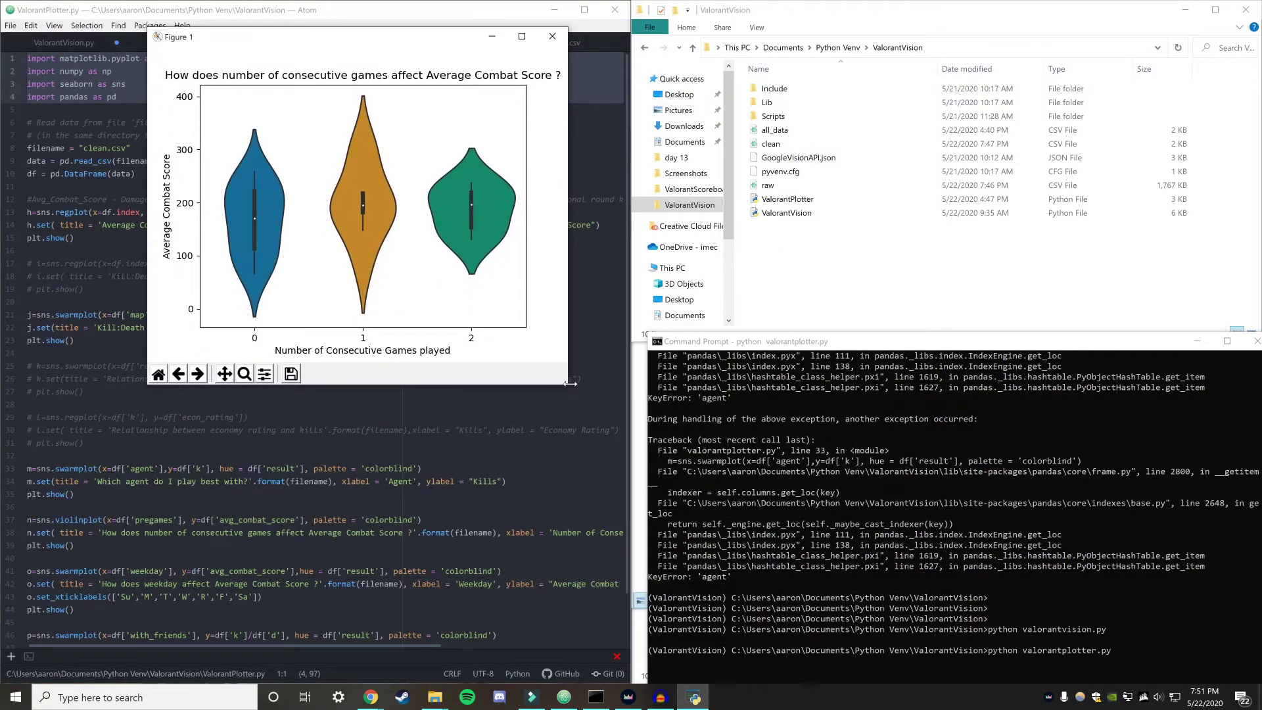
drag(569, 389, 926, 632)
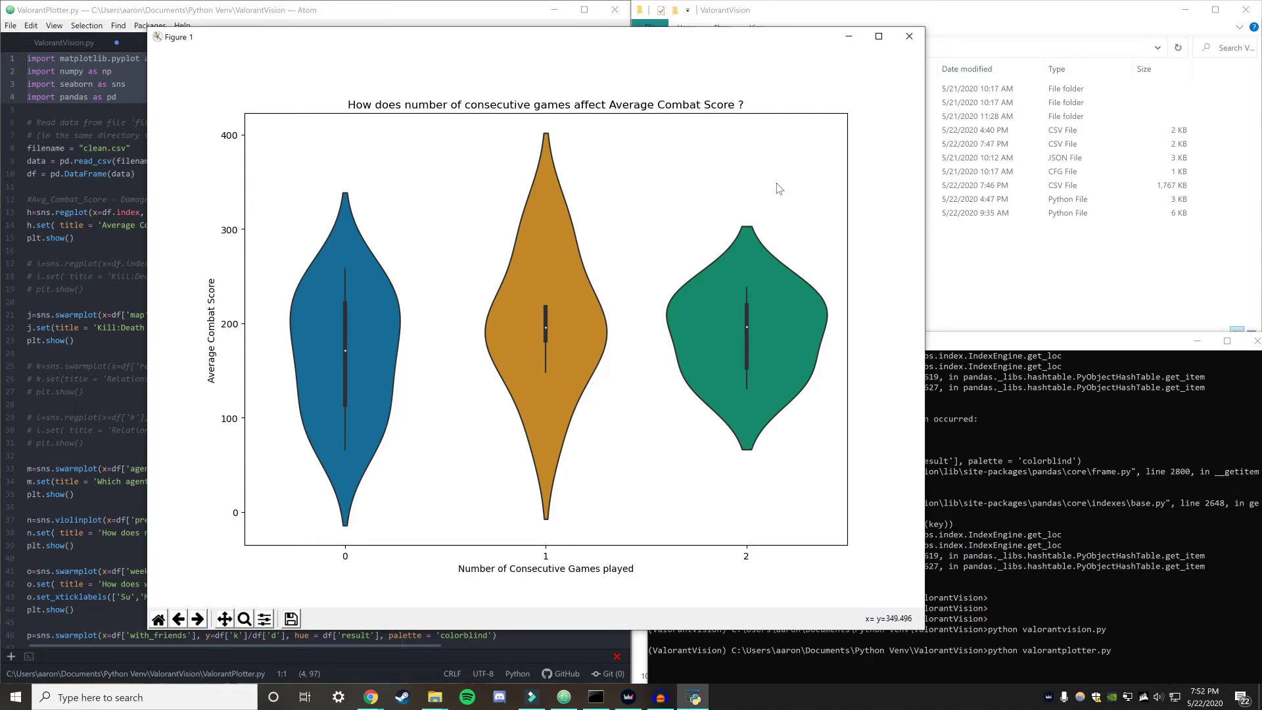
Close the violin plot, then shift the weekday Average Combat Score plot right and enlarge it
click(913, 35)
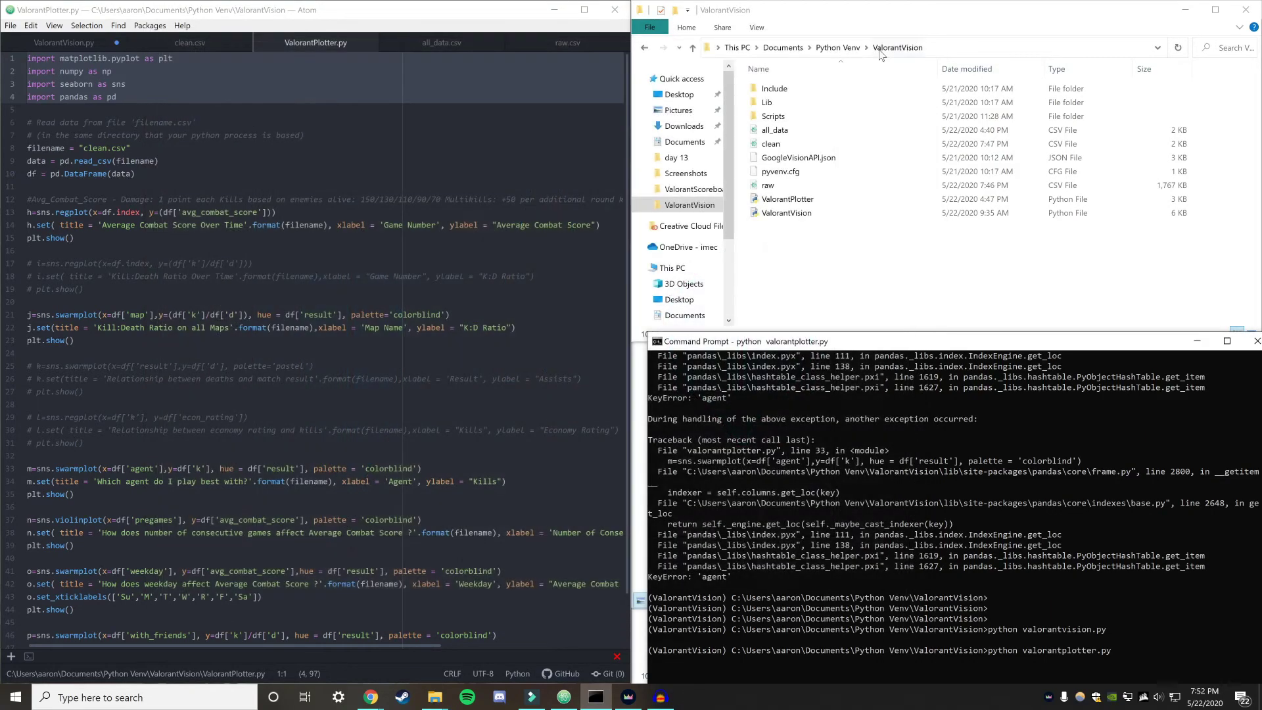
drag(286, 34, 446, 46)
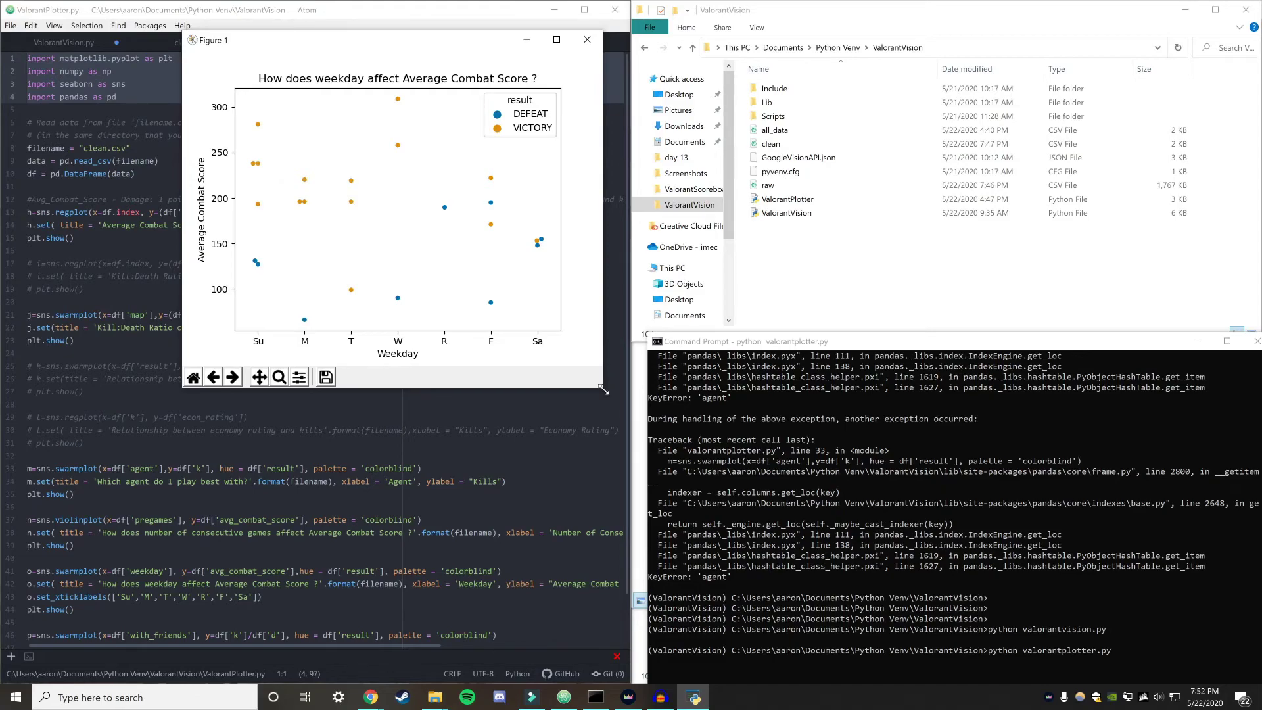
drag(603, 391, 917, 584)
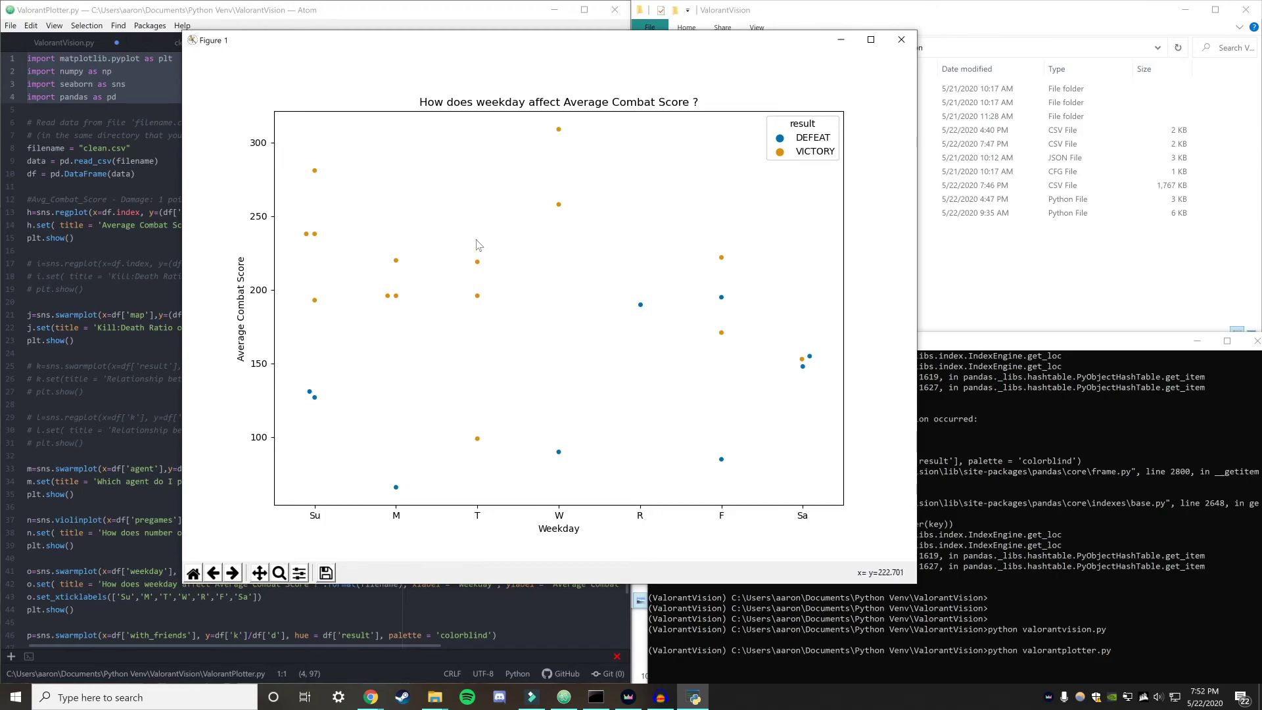
Close the weekday plot, then enlarge the playing-with-friends K:D plot and move it right
click(901, 39)
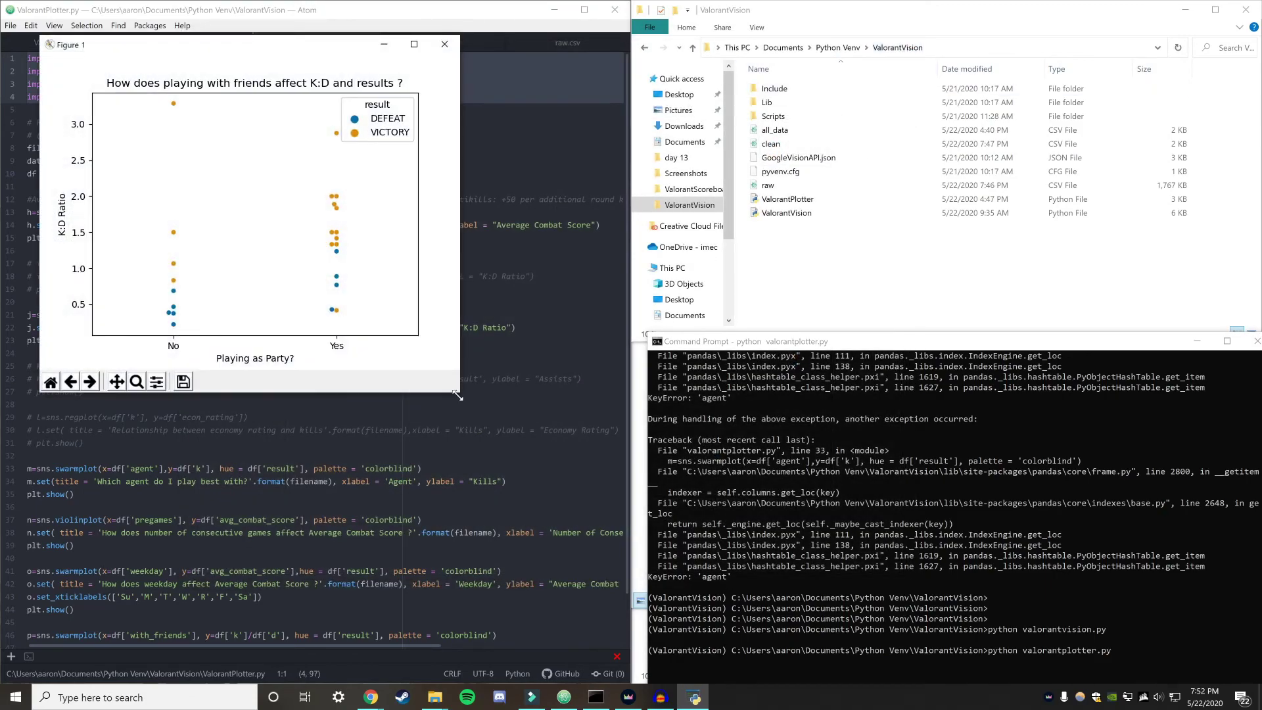
drag(458, 395, 849, 606)
drag(527, 54, 679, 51)
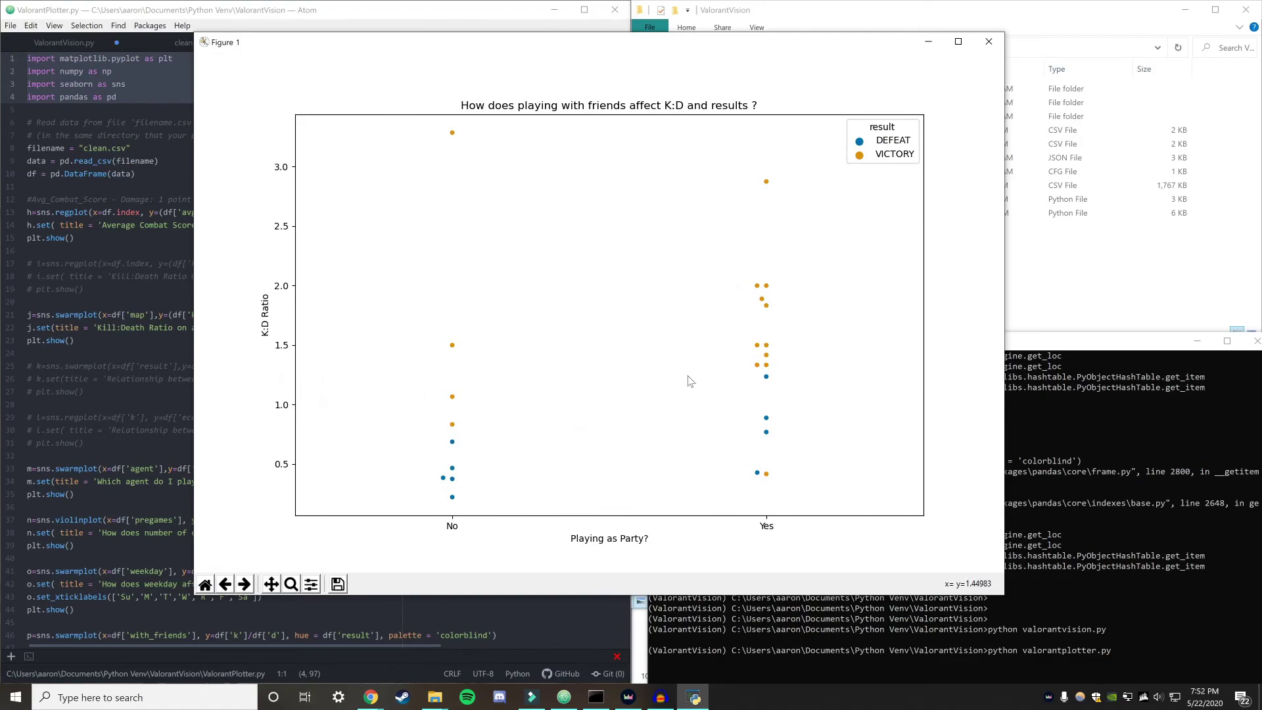